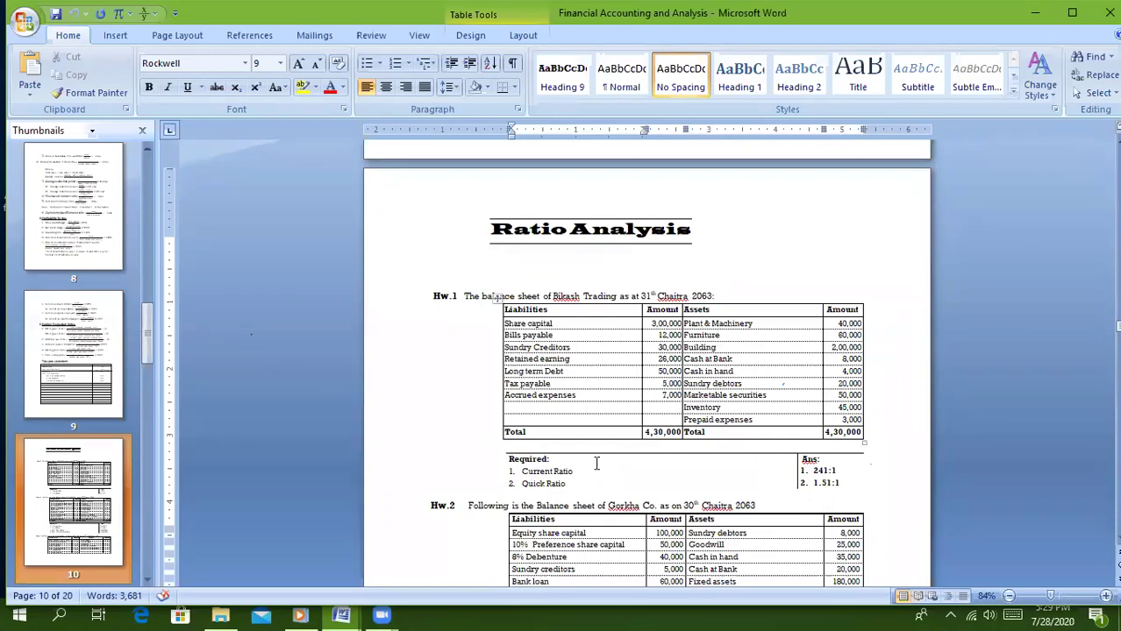
Step: In the blank Document2, raise the font size to 16 and type 'Solution :'
{"action": "left_click", "coordinate": [341, 616]}
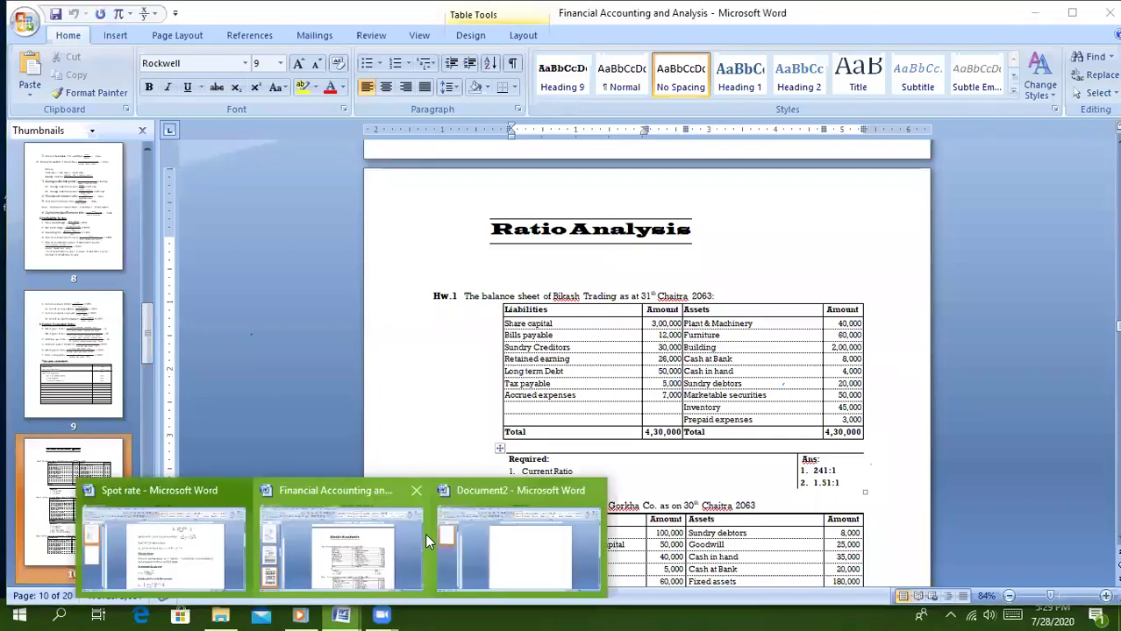
{"action": "left_click", "coordinate": [544, 542]}
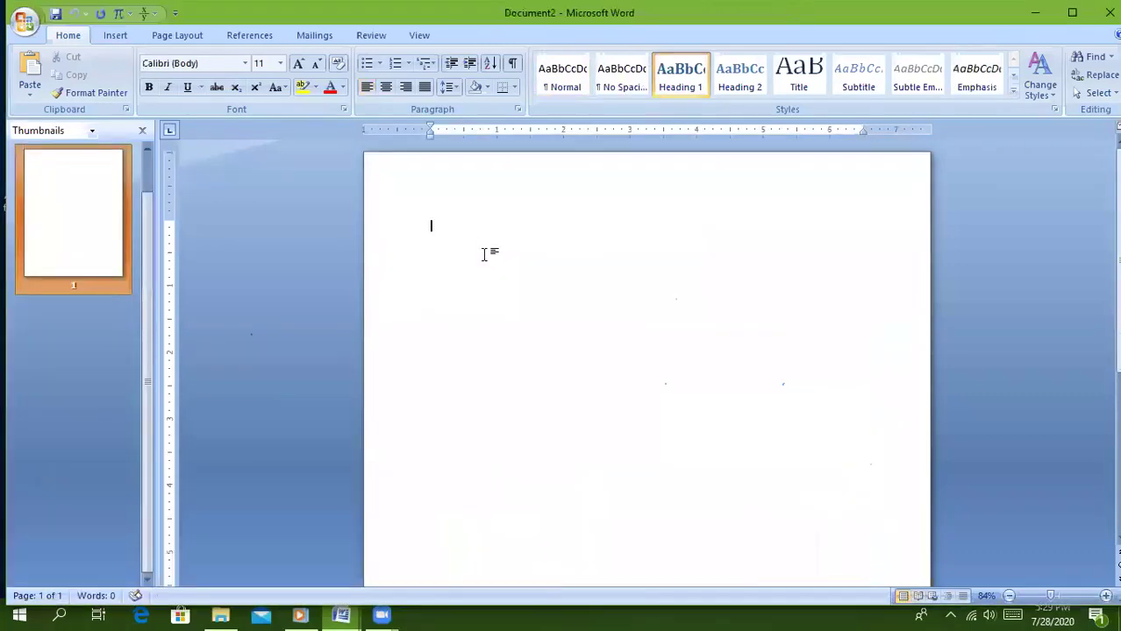
{"action": "key", "text": "ctrl+shift+period"}
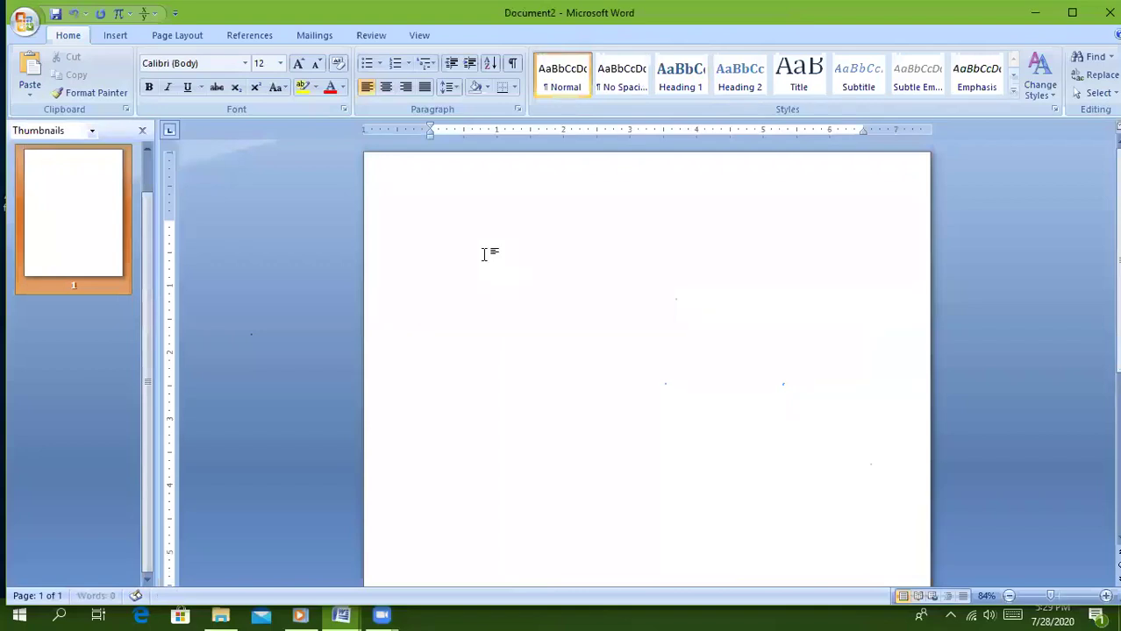
{"action": "key", "text": "ctrl+shift+period"}
{"action": "key", "text": "ctrl+shift+period"}
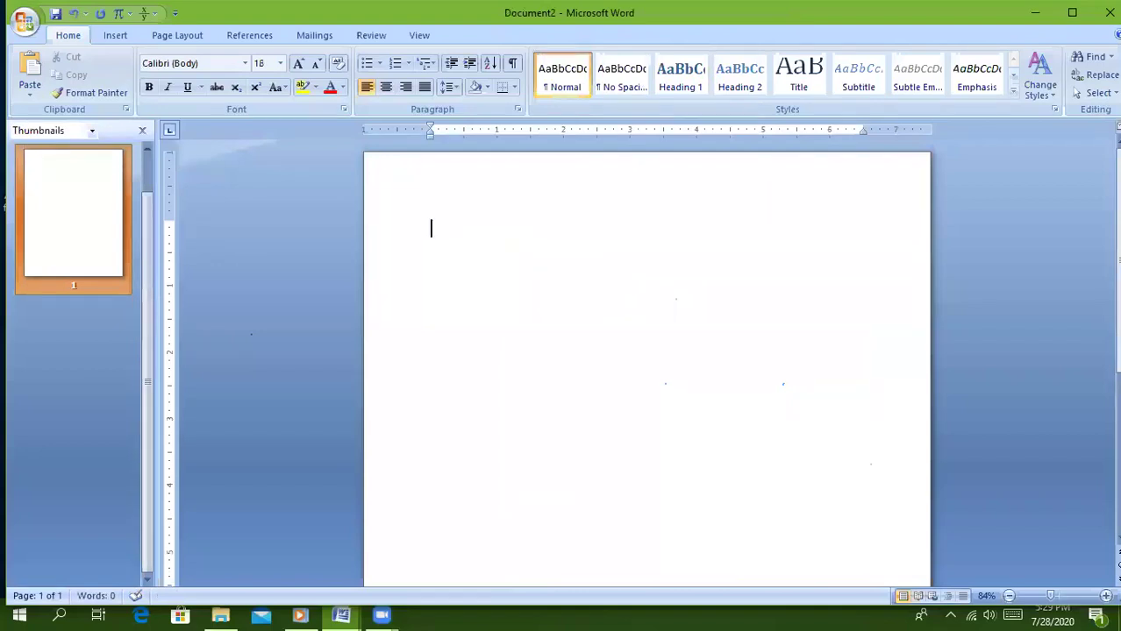
{"action": "type", "text": "Solution :"}
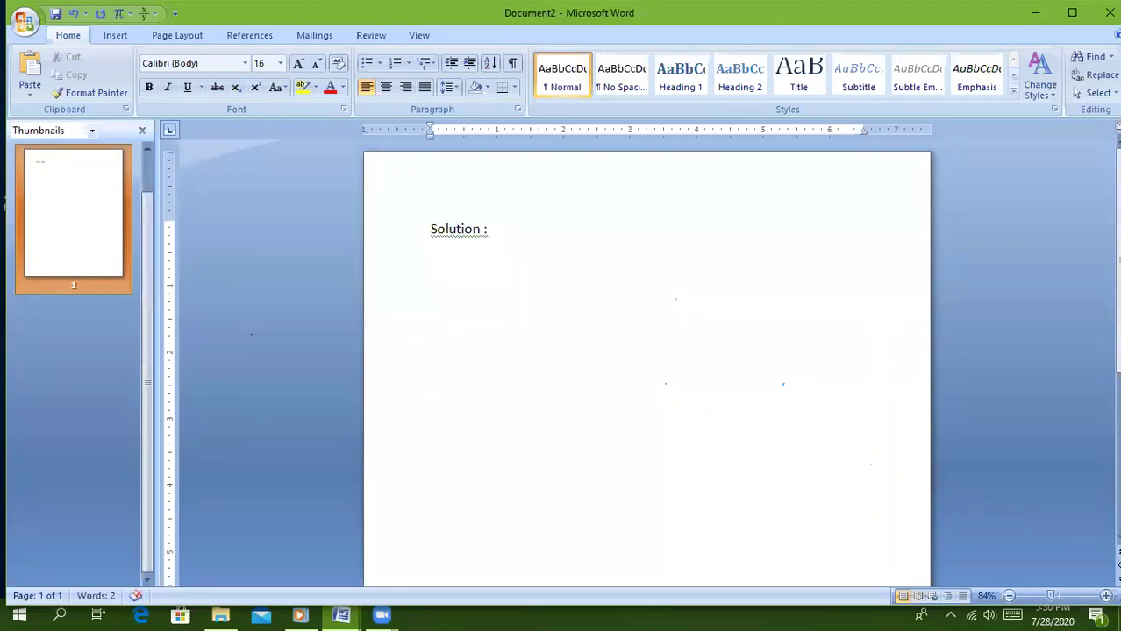
{"action": "key", "text": "Return"}
Step: Write 'Current Ratio =' followed by a stacked fraction of Current Assets over Current liabilities
{"action": "type", "text": "Curre"}
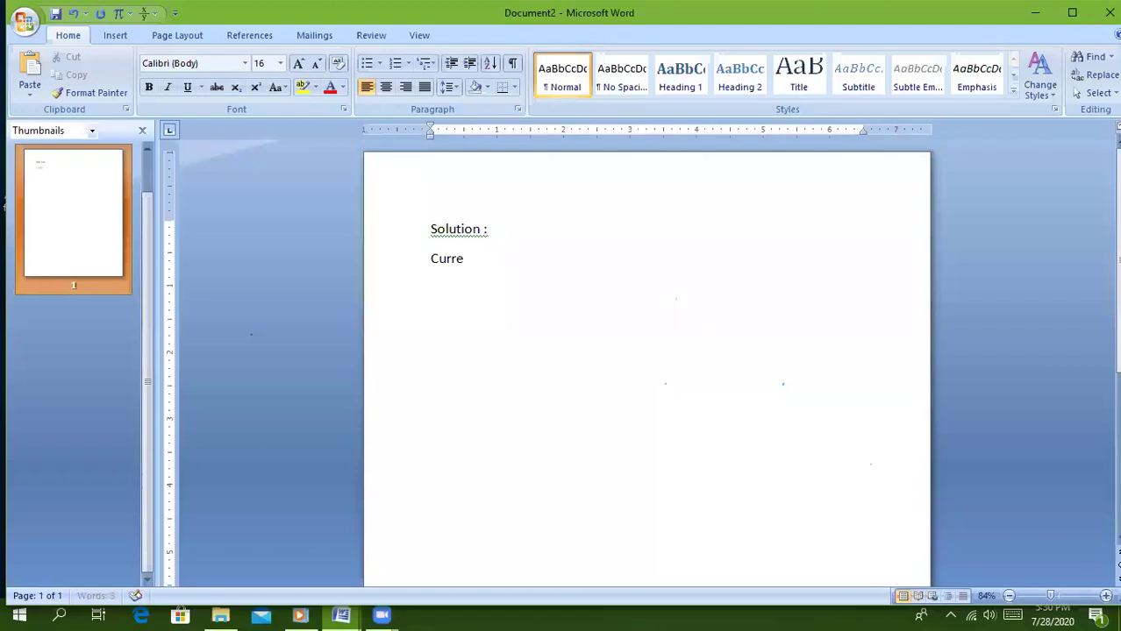
{"action": "type", "text": "nt Ratio"}
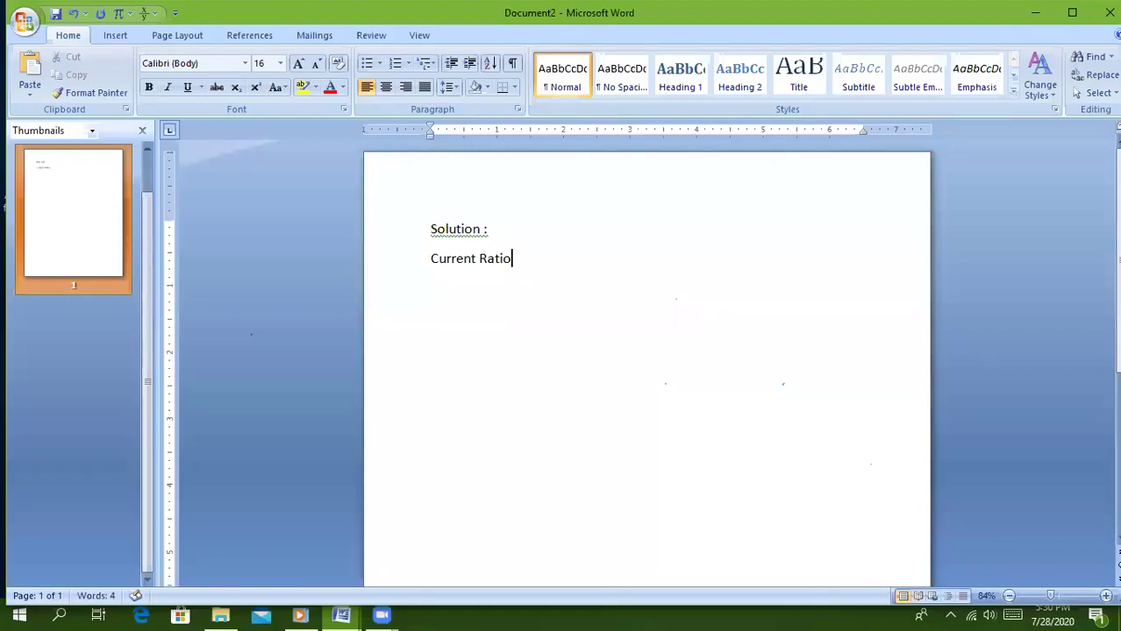
{"action": "type", "text": " ="}
{"action": "key", "text": "alt+equal"}
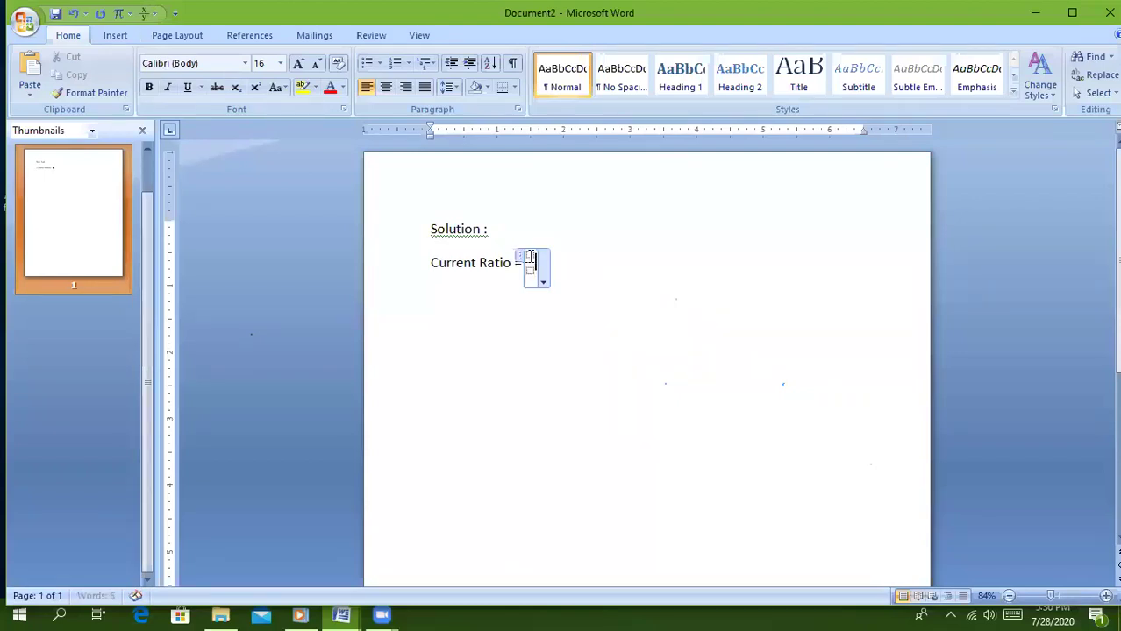
{"action": "left_click", "coordinate": [532, 258]}
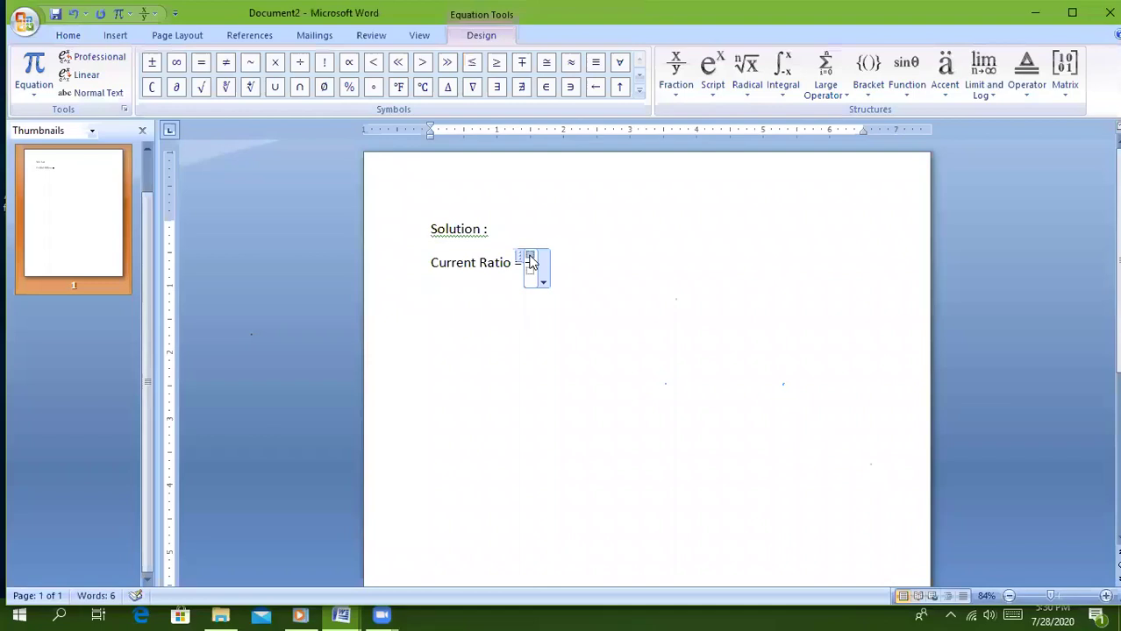
{"action": "type", "text": "Cuu"}
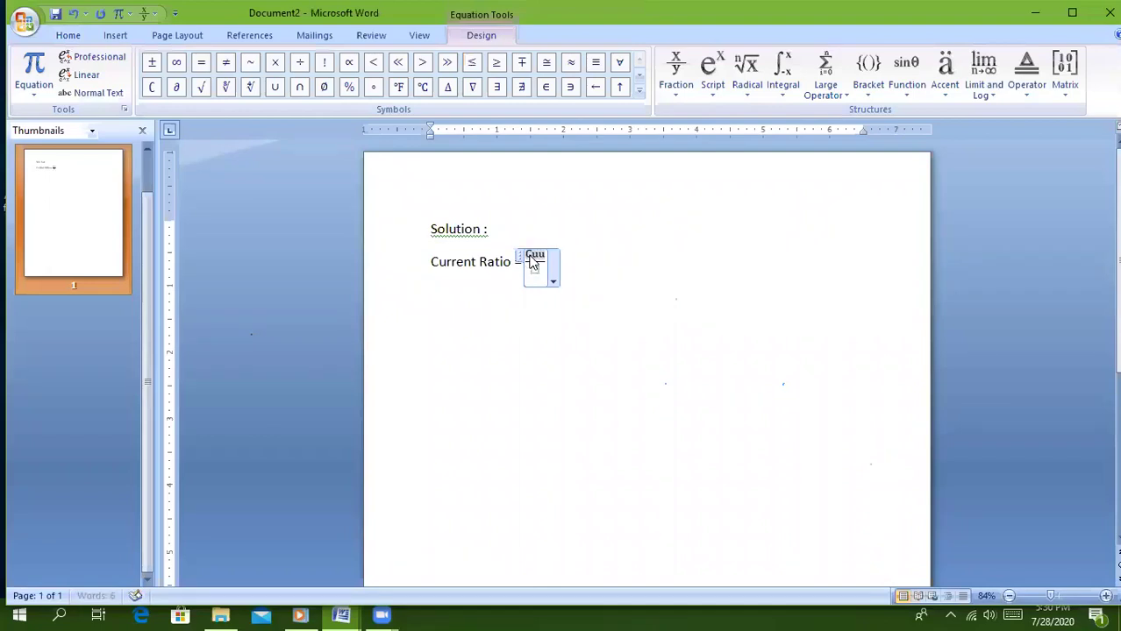
{"action": "type", "text": "rrent Ass"}
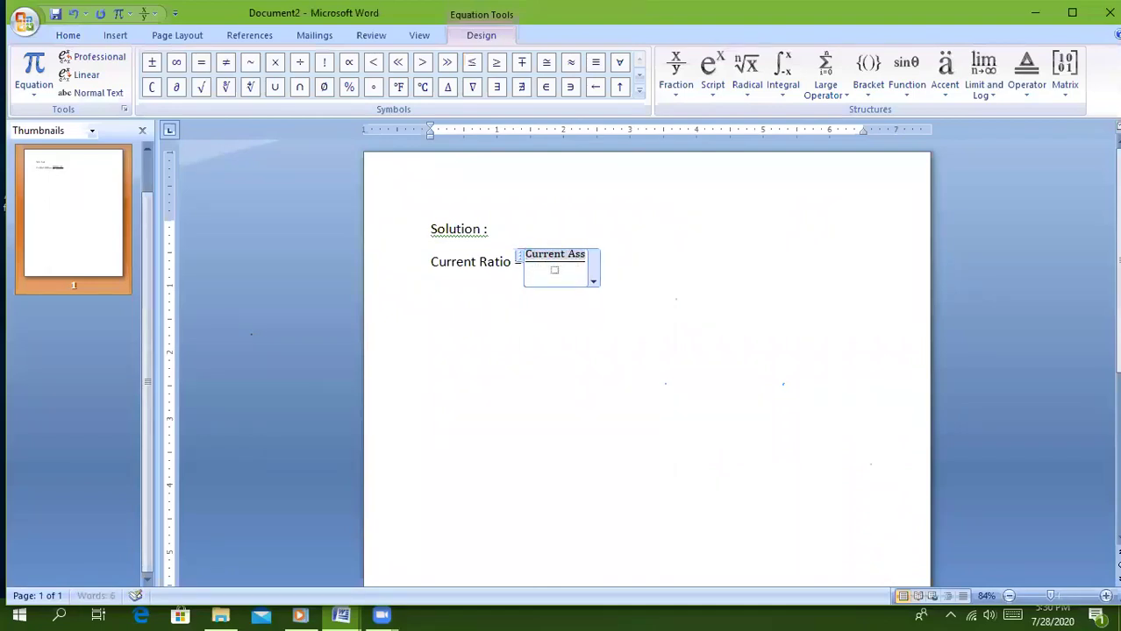
{"action": "type", "text": "ets"}
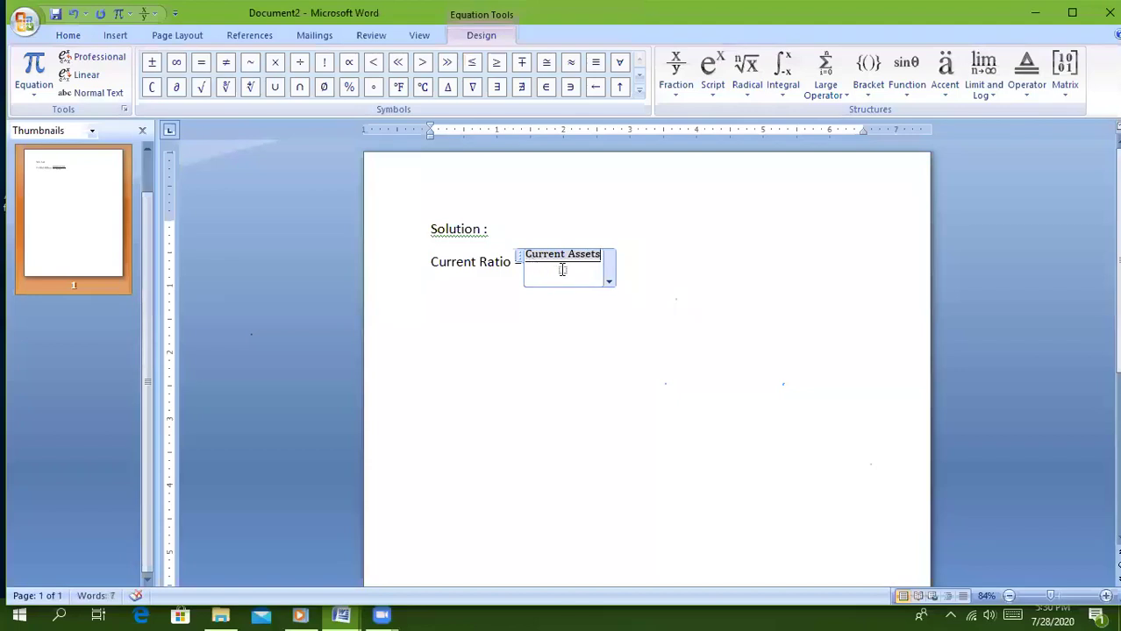
{"action": "left_click", "coordinate": [563, 269]}
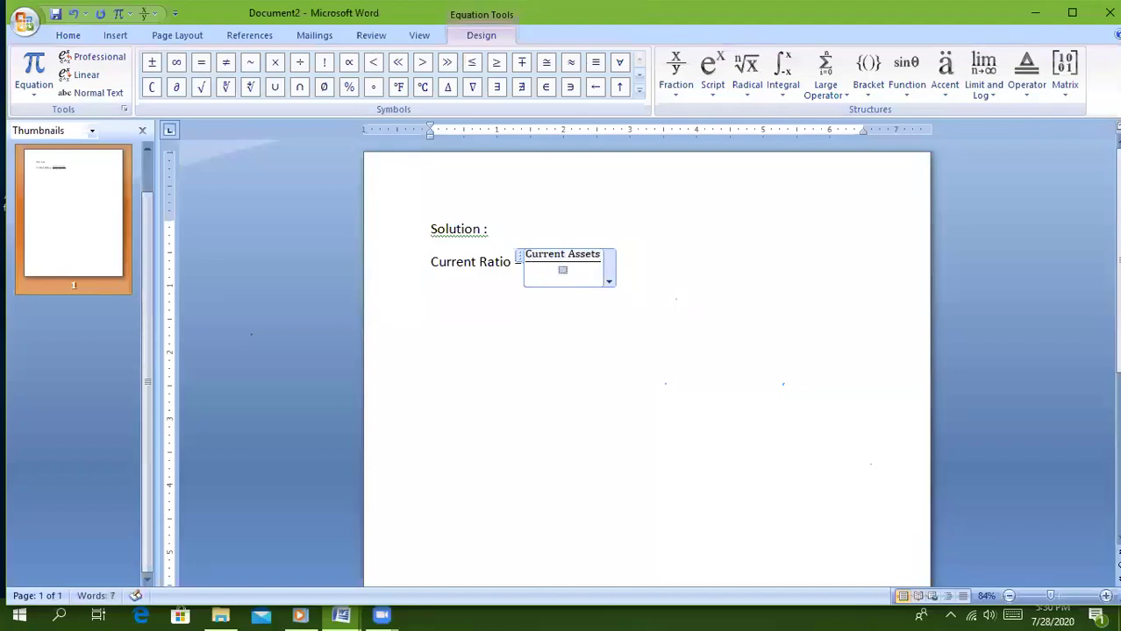
{"action": "type", "text": "Current"}
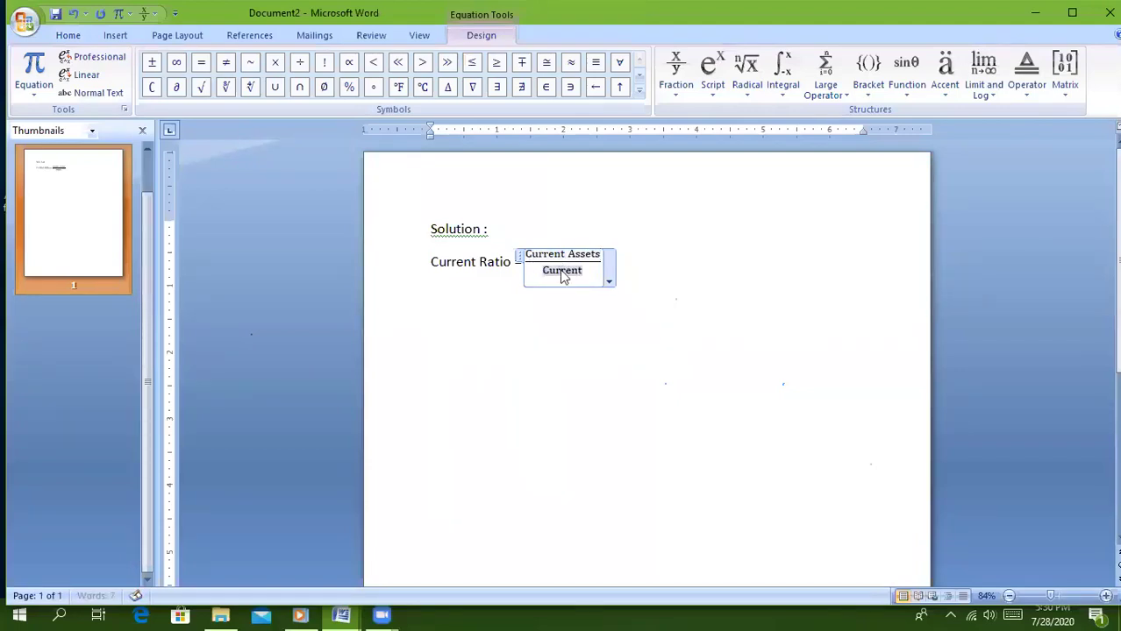
{"action": "type", "text": " liabiliti"}
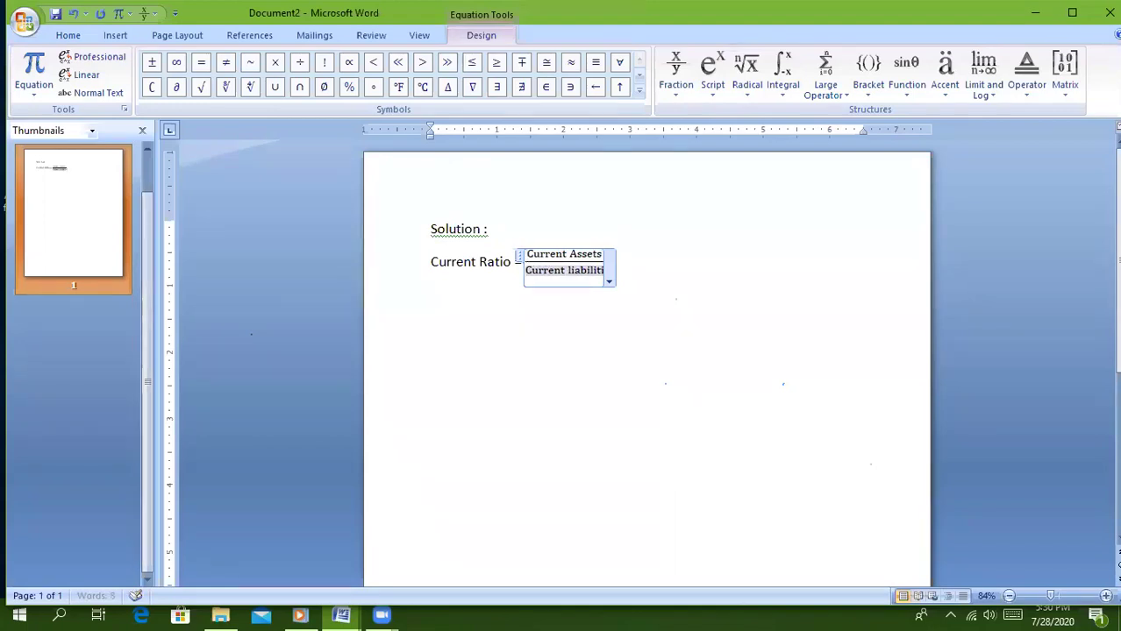
{"action": "type", "text": "es"}
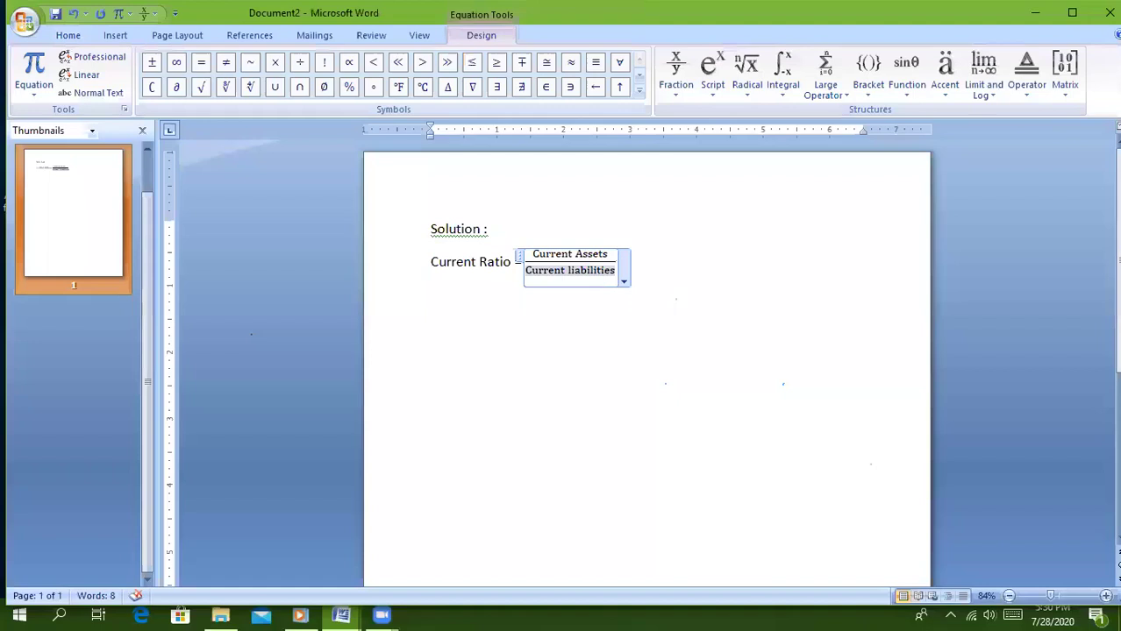
{"action": "left_click", "coordinate": [644, 268]}
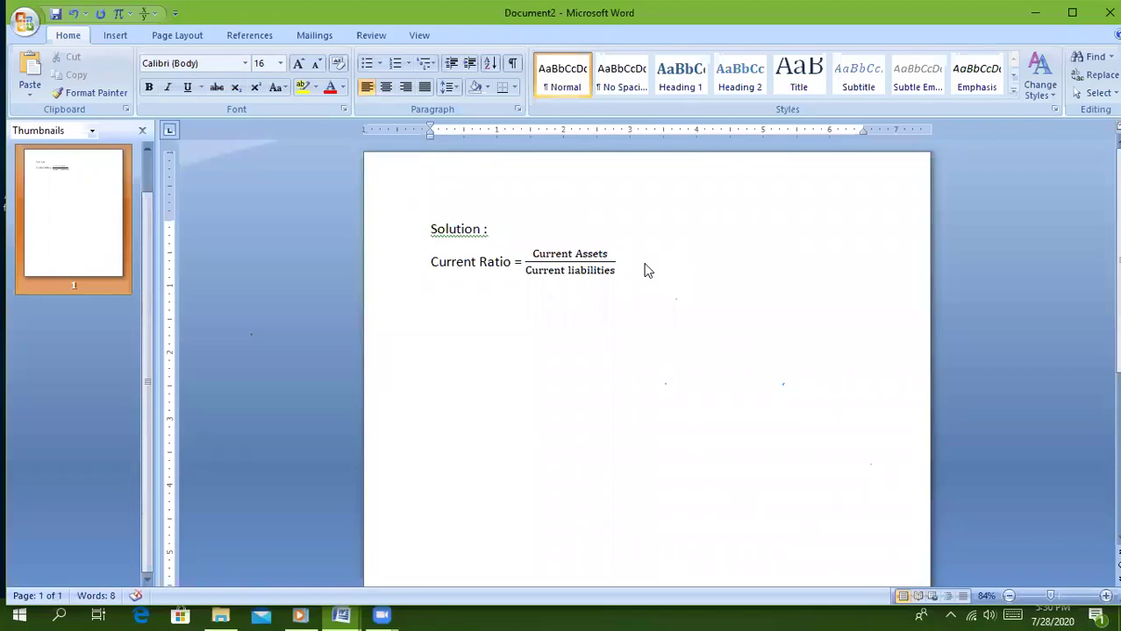
Step: Add 'Quick ratio =' with a stacked fraction of Quick Assets over Current liabilities
{"action": "left_click", "coordinate": [460, 325]}
{"action": "type", "text": "Qui"}
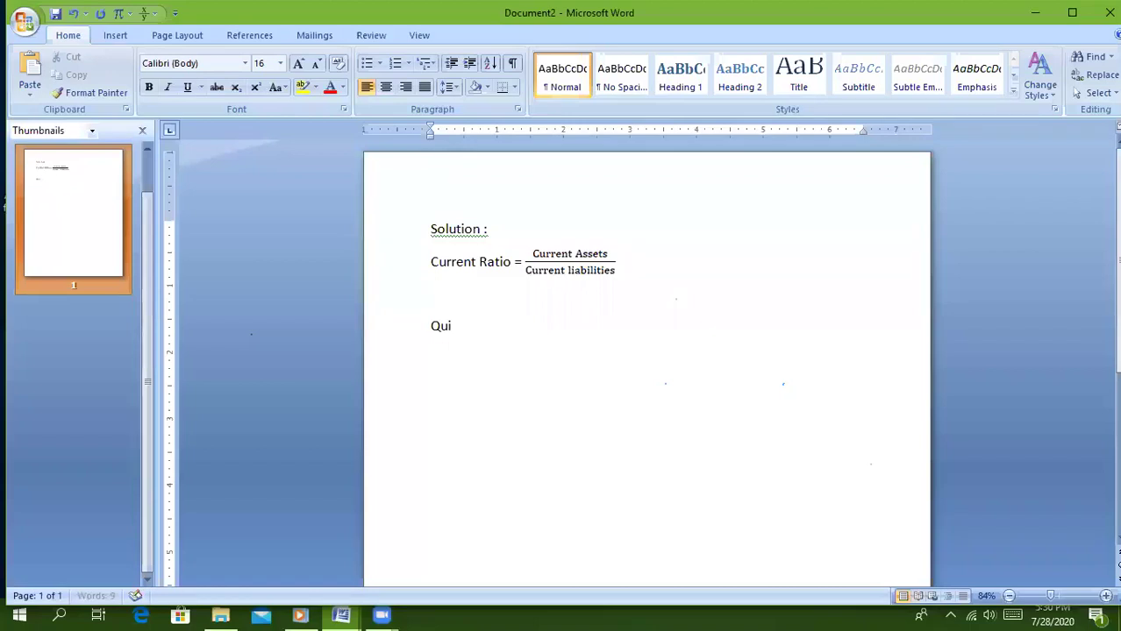
{"action": "type", "text": "ck ratio ="}
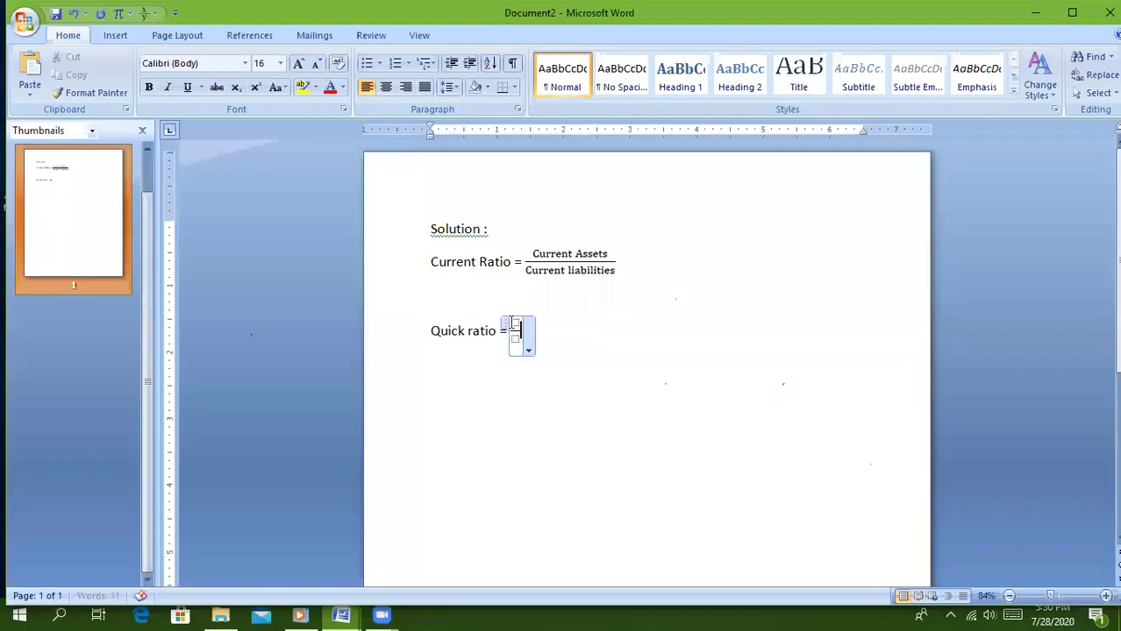
{"action": "left_click", "coordinate": [514, 323]}
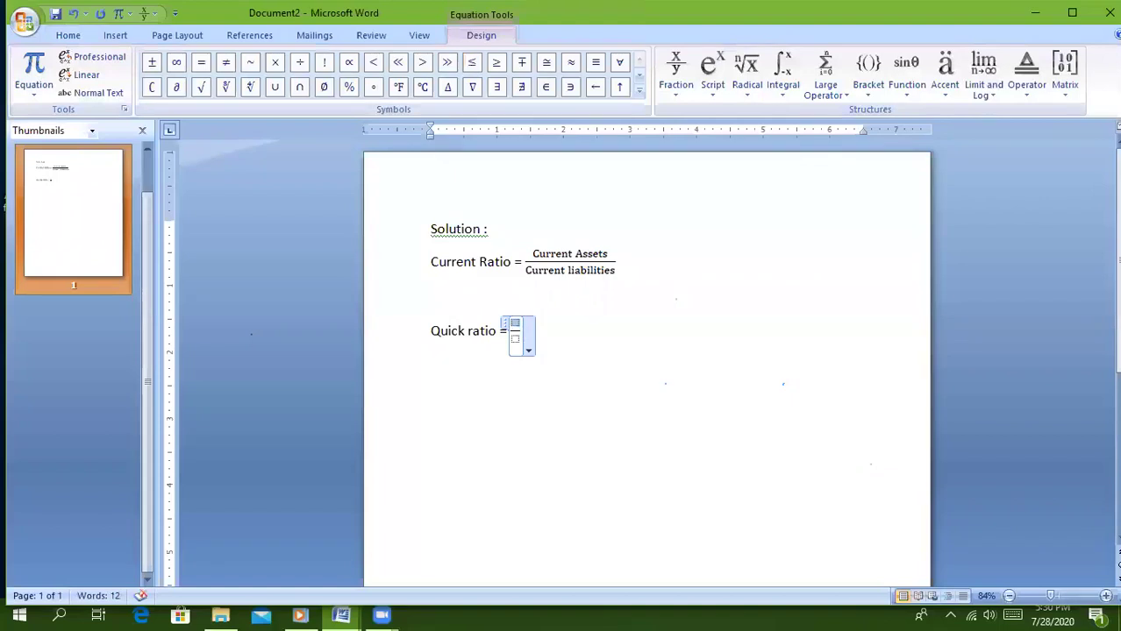
{"action": "type", "text": "Quick"}
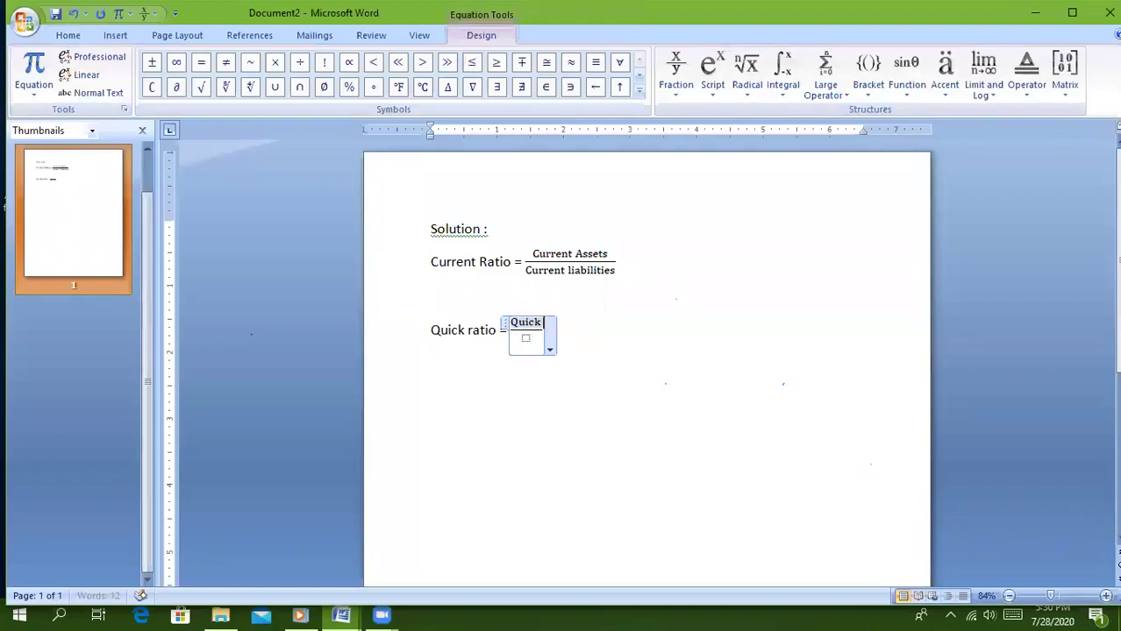
{"action": "type", "text": " Assets"}
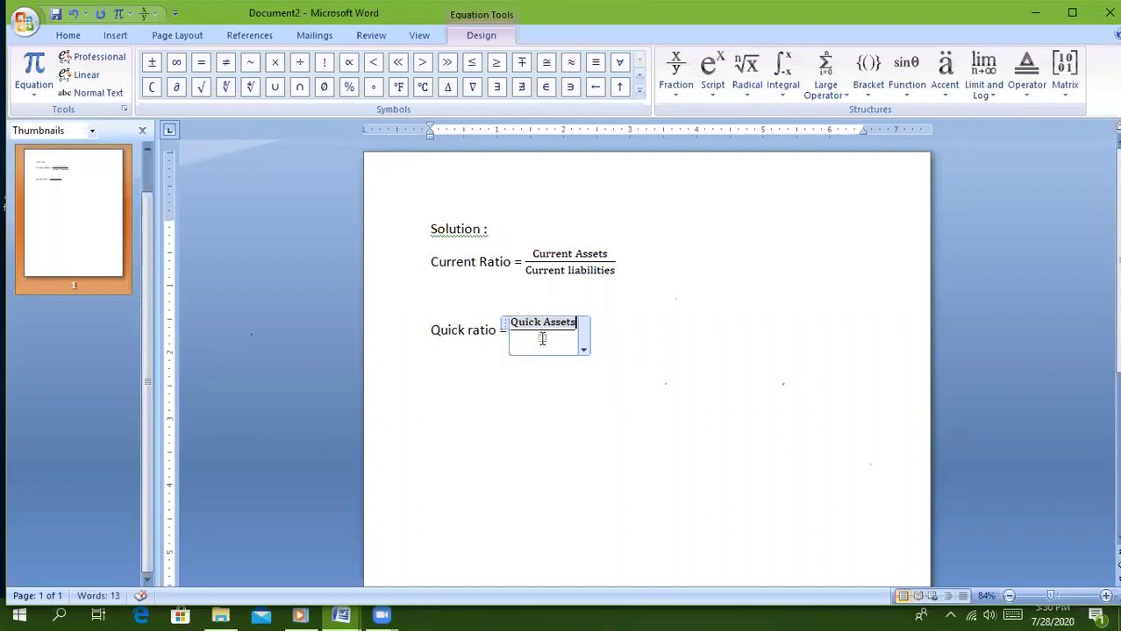
{"action": "left_click", "coordinate": [542, 340]}
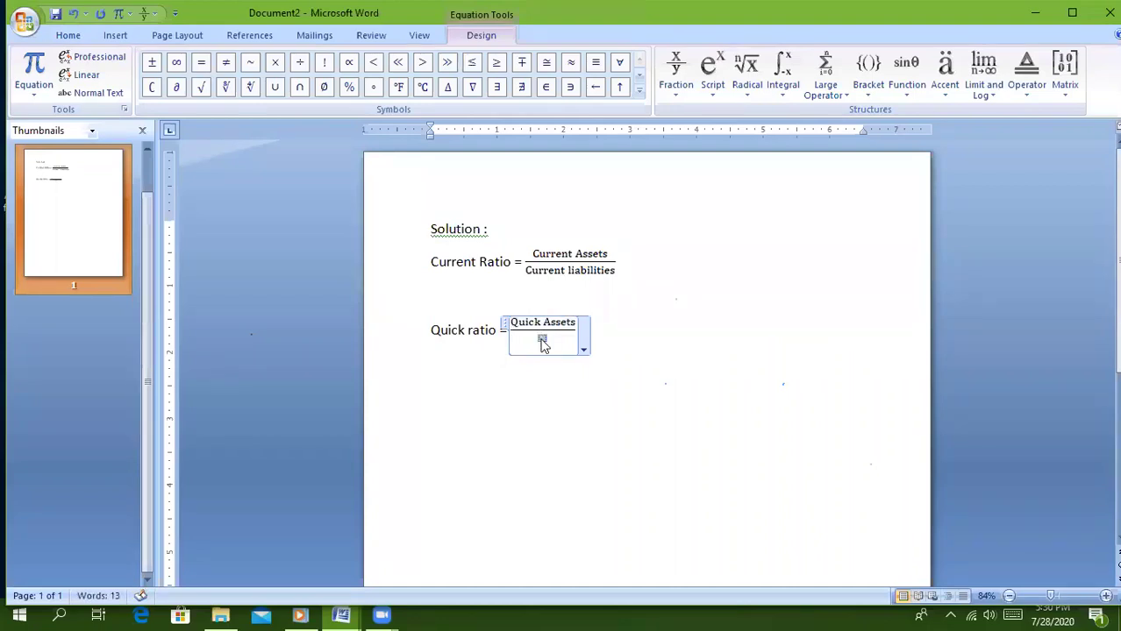
{"action": "type", "text": "Cuurent"}
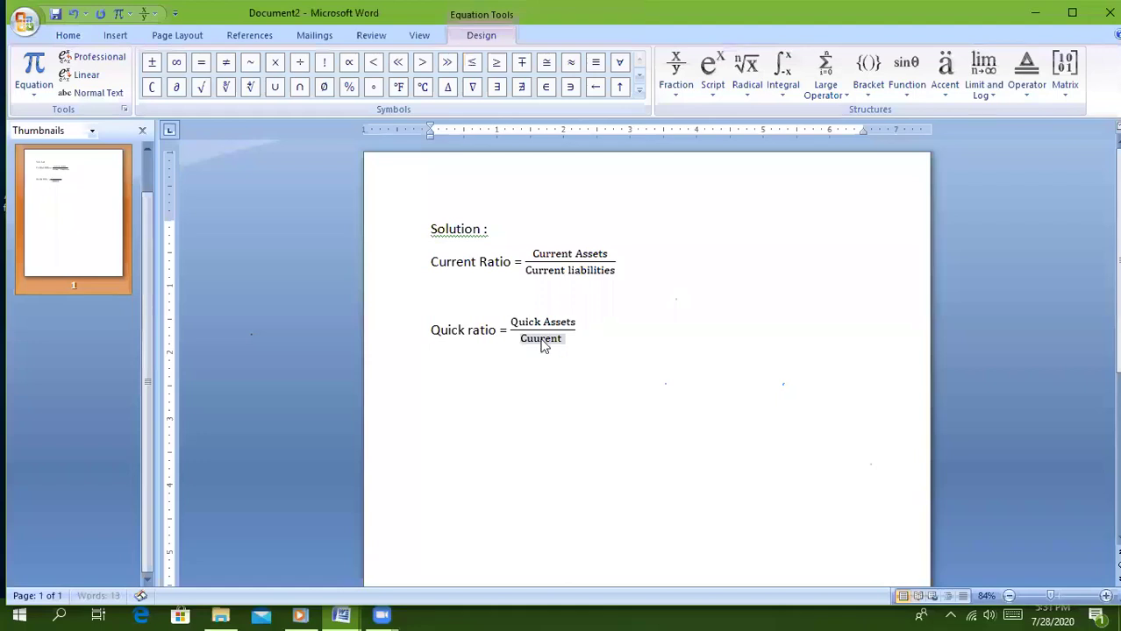
{"action": "type", "text": " liabi"}
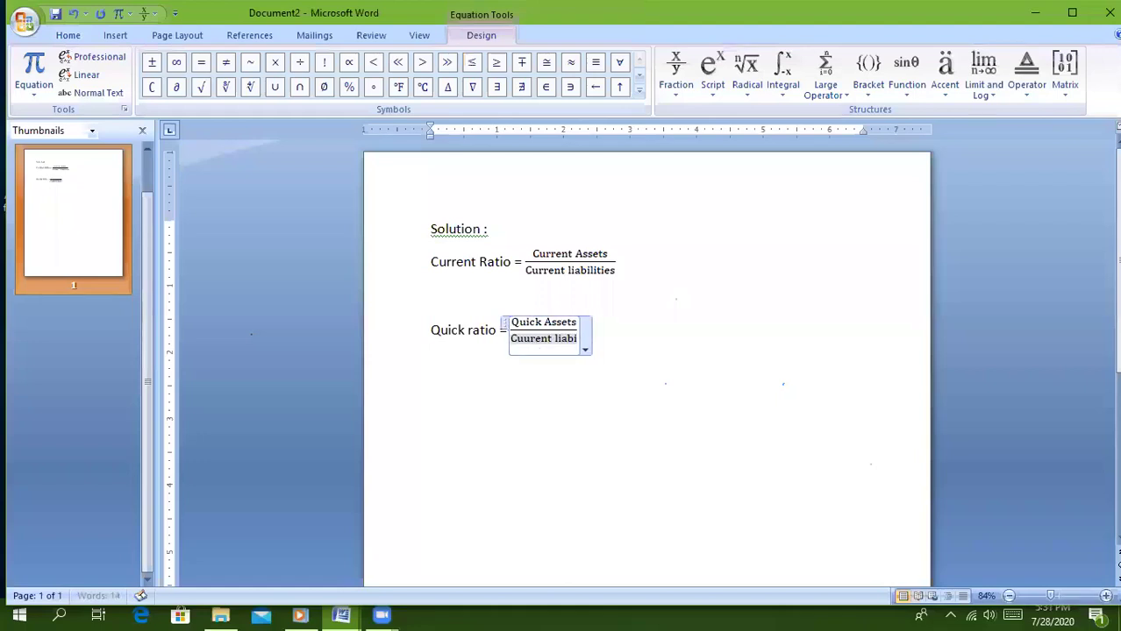
{"action": "type", "text": "litie"}
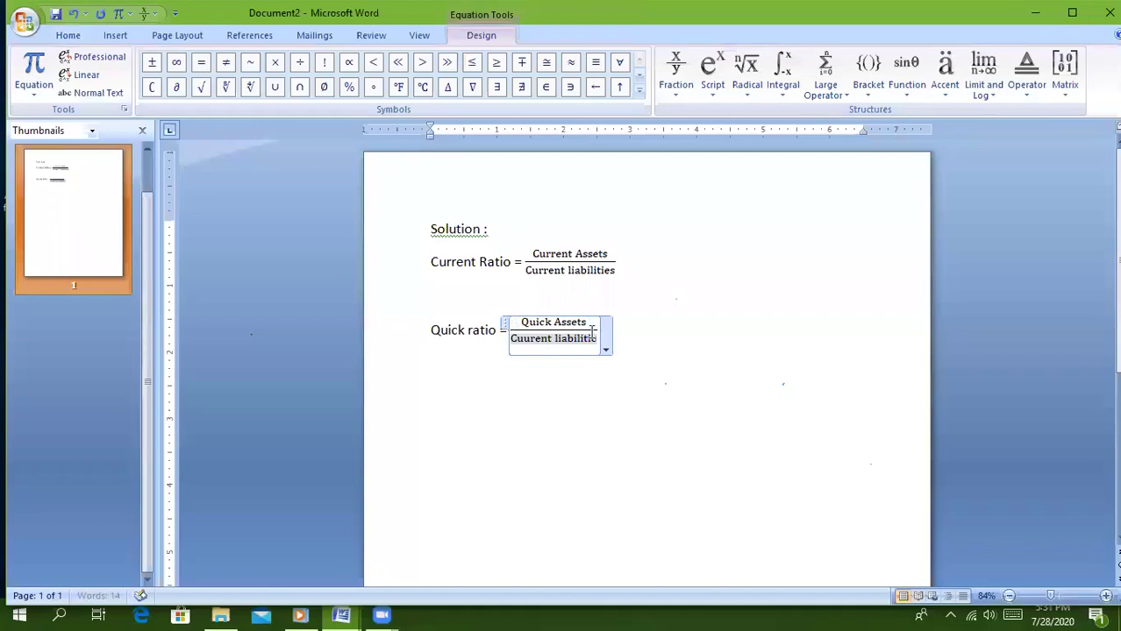
{"action": "type", "text": "s"}
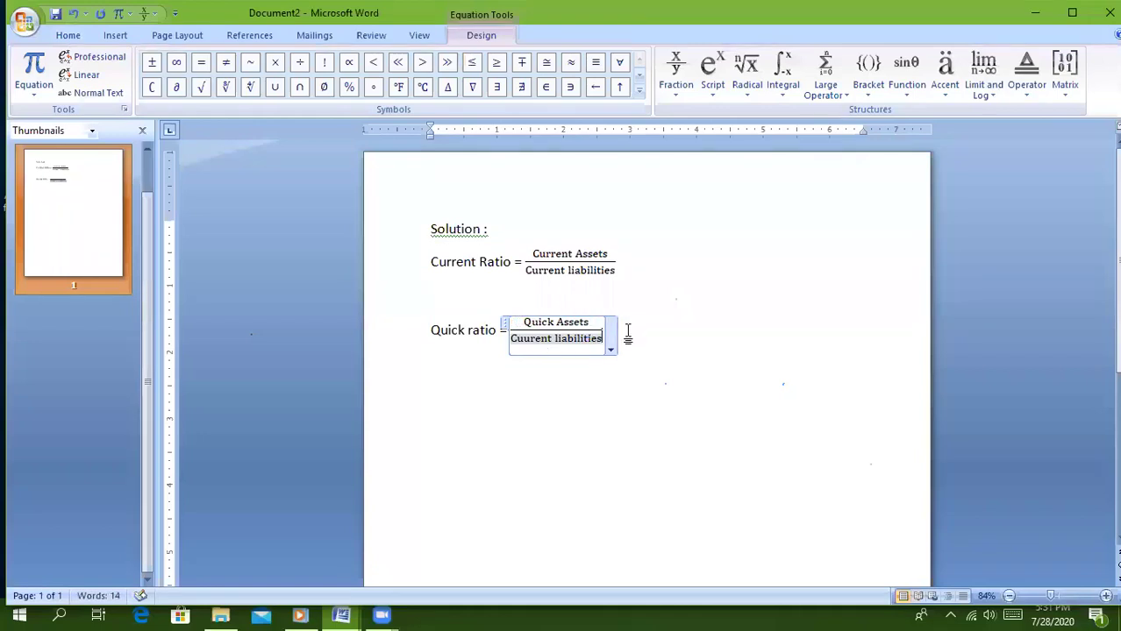
{"action": "left_click", "coordinate": [629, 331]}
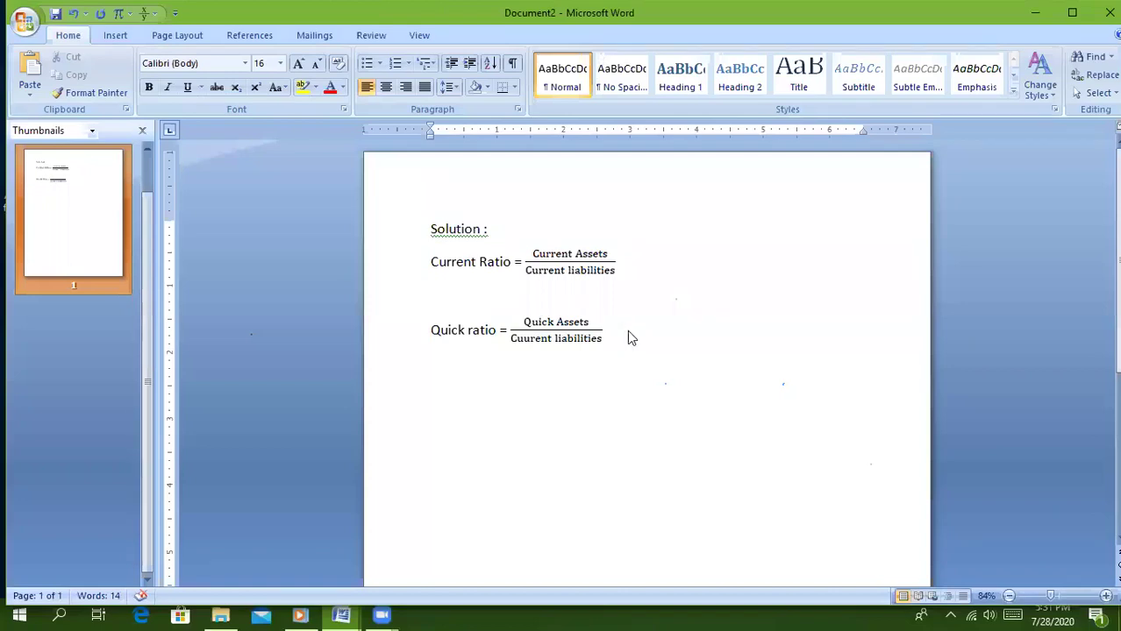
Step: Type 'Current Assets' on the new line, correcting the misspellings along the way
{"action": "type", "text": "Current As"}
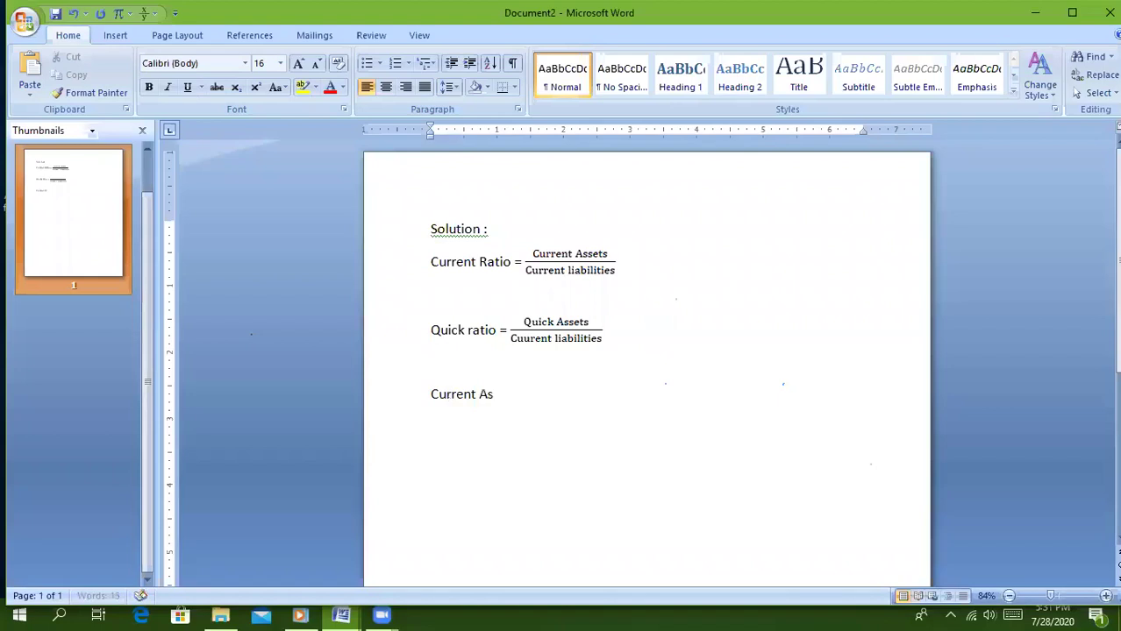
{"action": "type", "text": "sets"}
{"action": "mouse_move", "coordinate": [345, 614]}
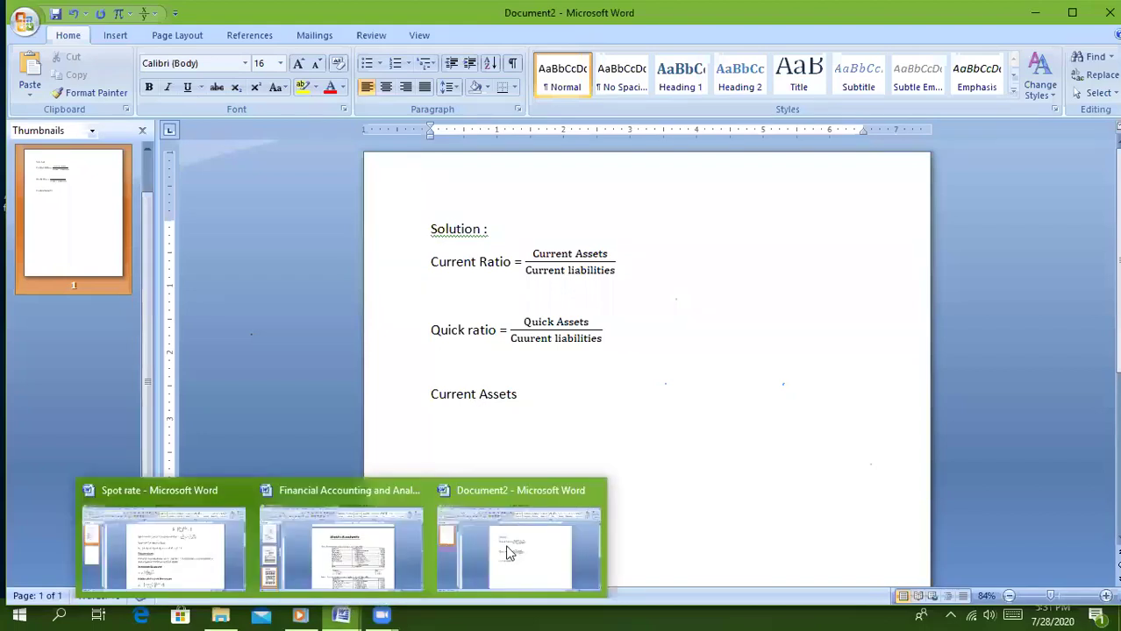
{"action": "left_click", "coordinate": [362, 565]}
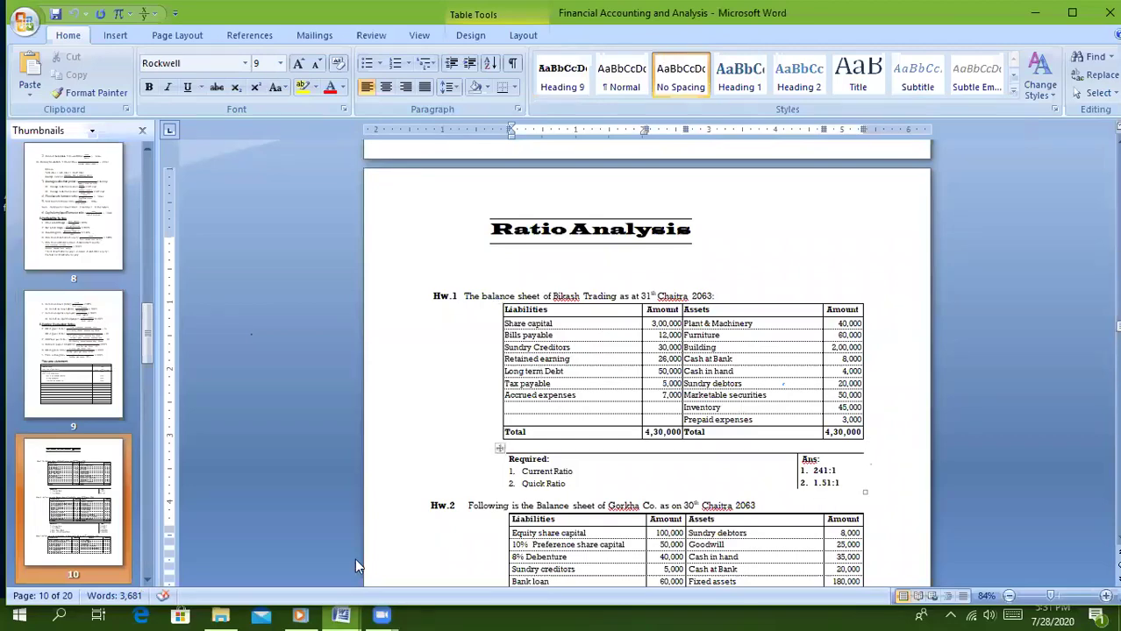
{"action": "left_click", "coordinate": [342, 617]}
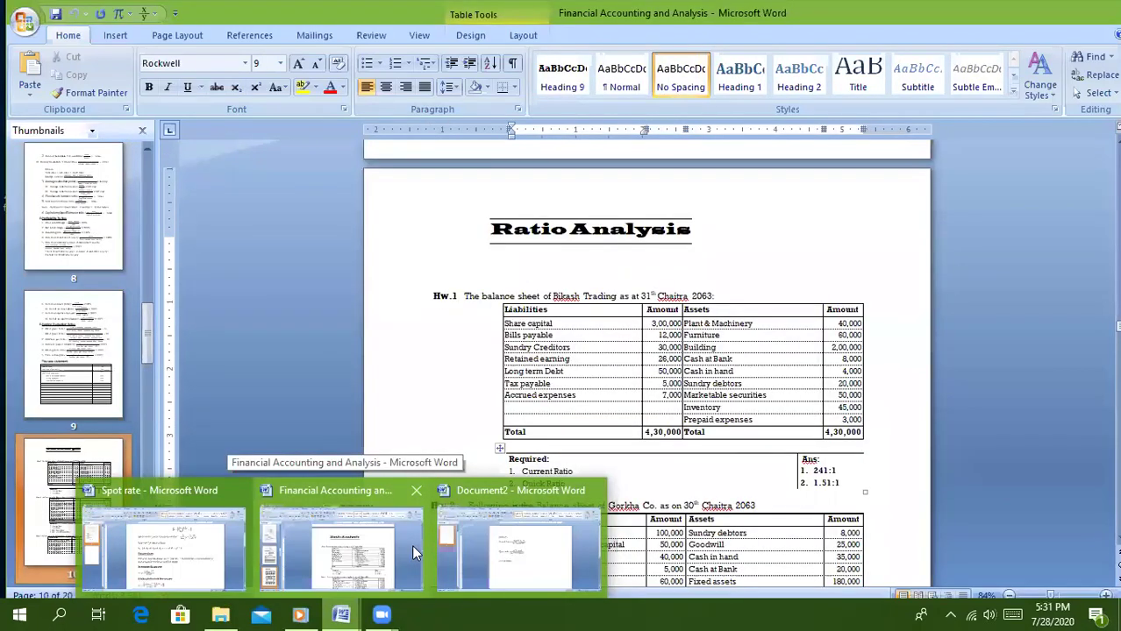
Step: Extend Current Assets to '= Cash at bank + cash in hand + Sundry debtor + marketable securities + Inventory + Prepaid expenses'
{"action": "left_click", "coordinate": [469, 555]}
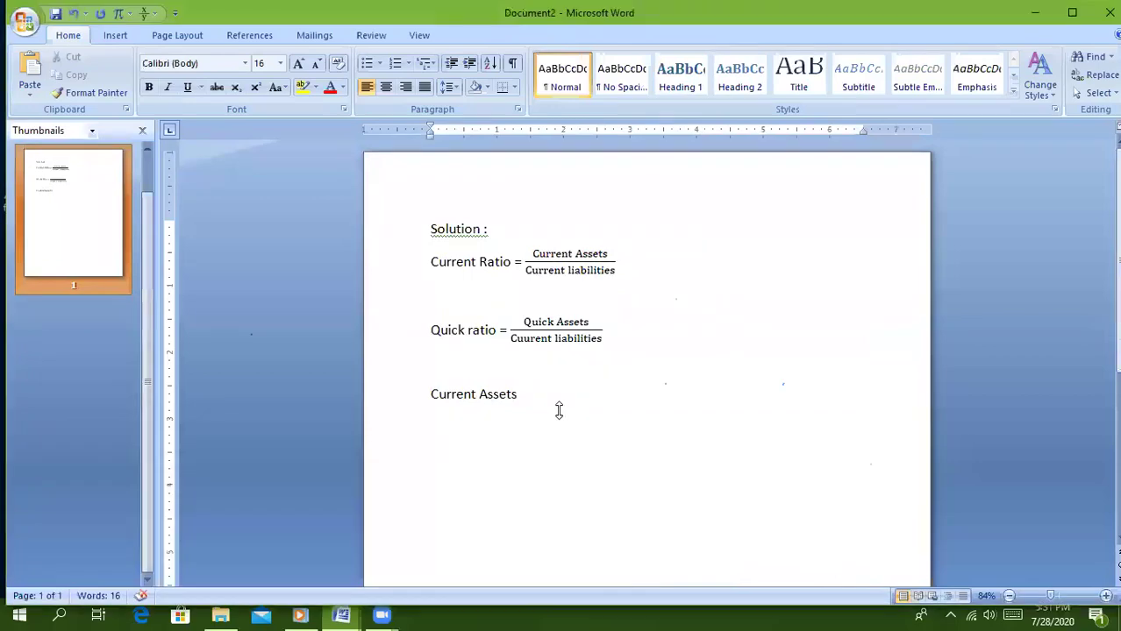
{"action": "left_click", "coordinate": [540, 404]}
{"action": "type", "text": "= Cash at bank + cash i"}
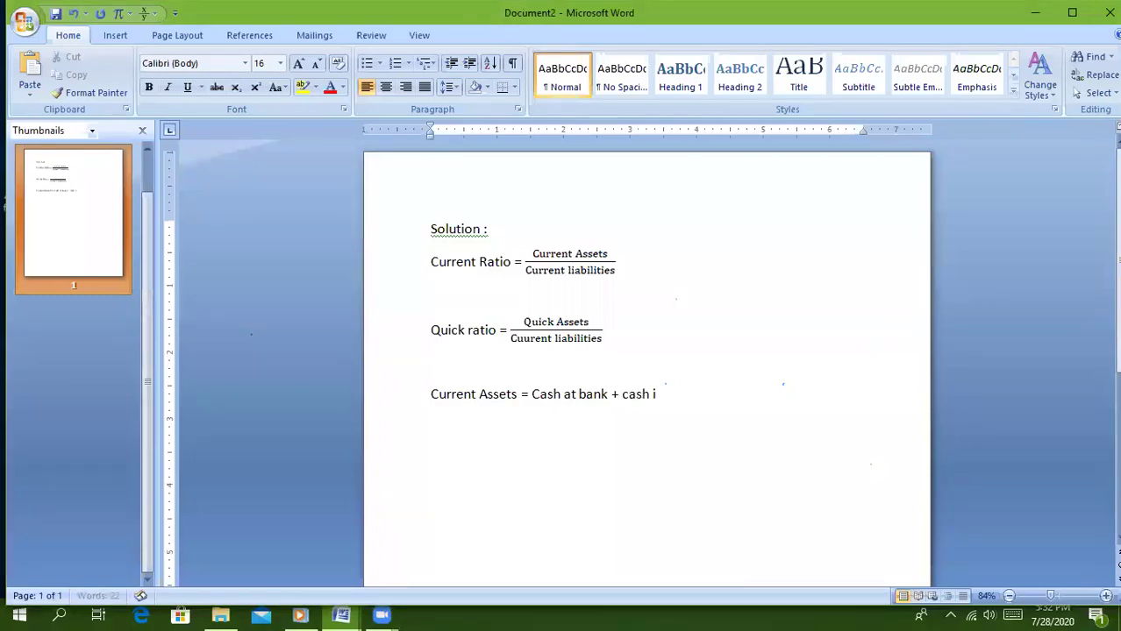
{"action": "type", "text": "n hand"}
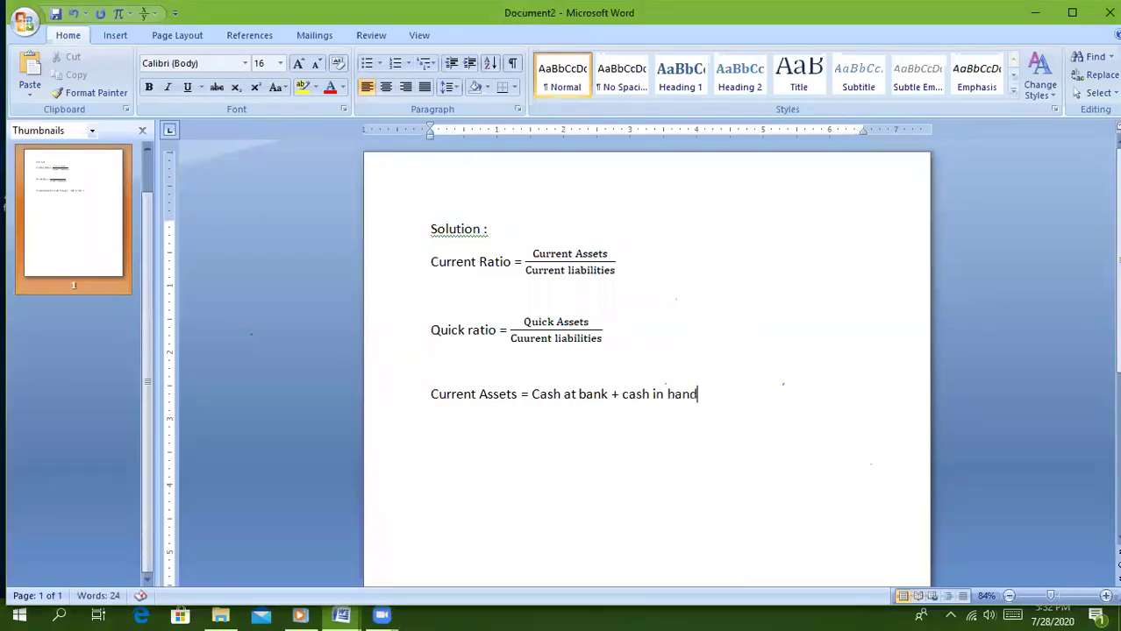
{"action": "type", "text": " +"}
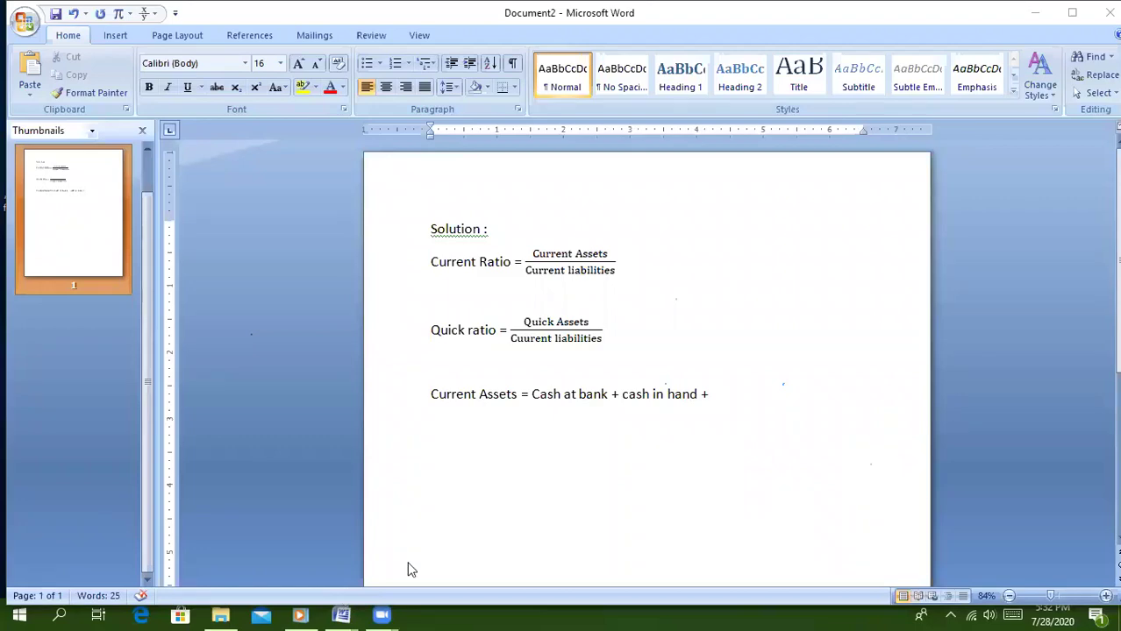
{"action": "mouse_move", "coordinate": [409, 570]}
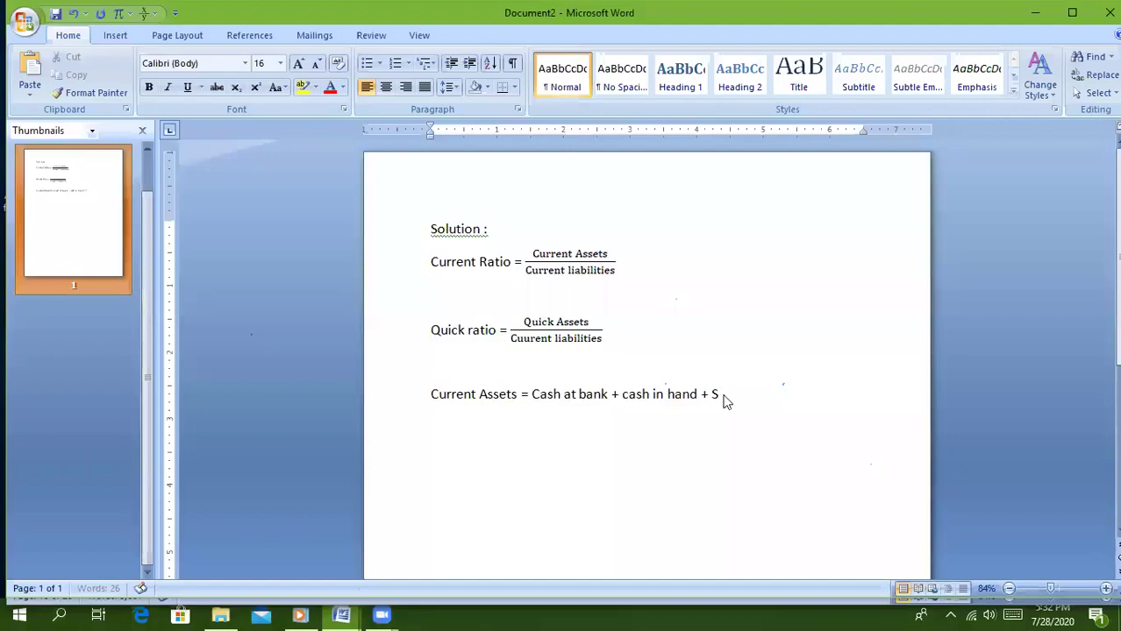
{"action": "type", "text": "undry debtor +"}
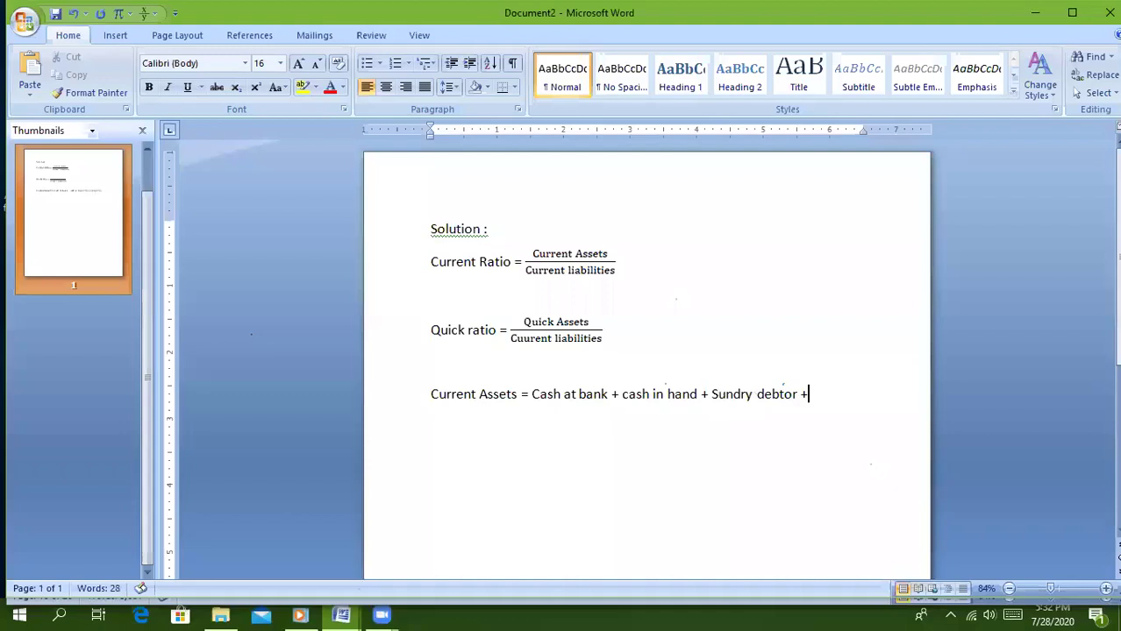
{"action": "type", "text": " marketable se"}
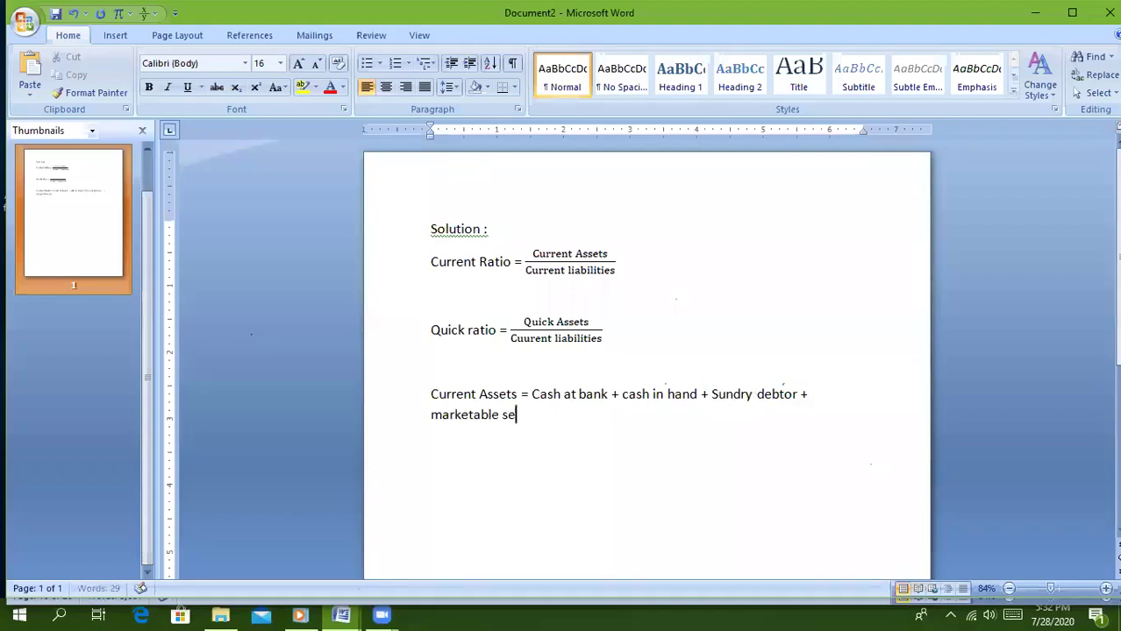
{"action": "type", "text": "curities +"}
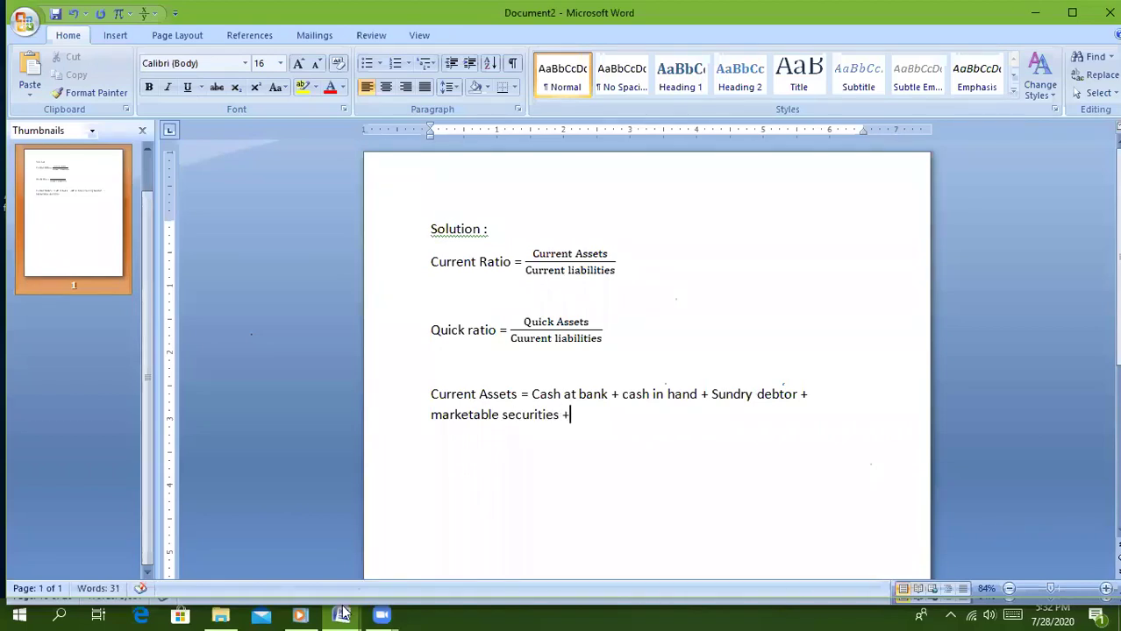
{"action": "mouse_move", "coordinate": [342, 616]}
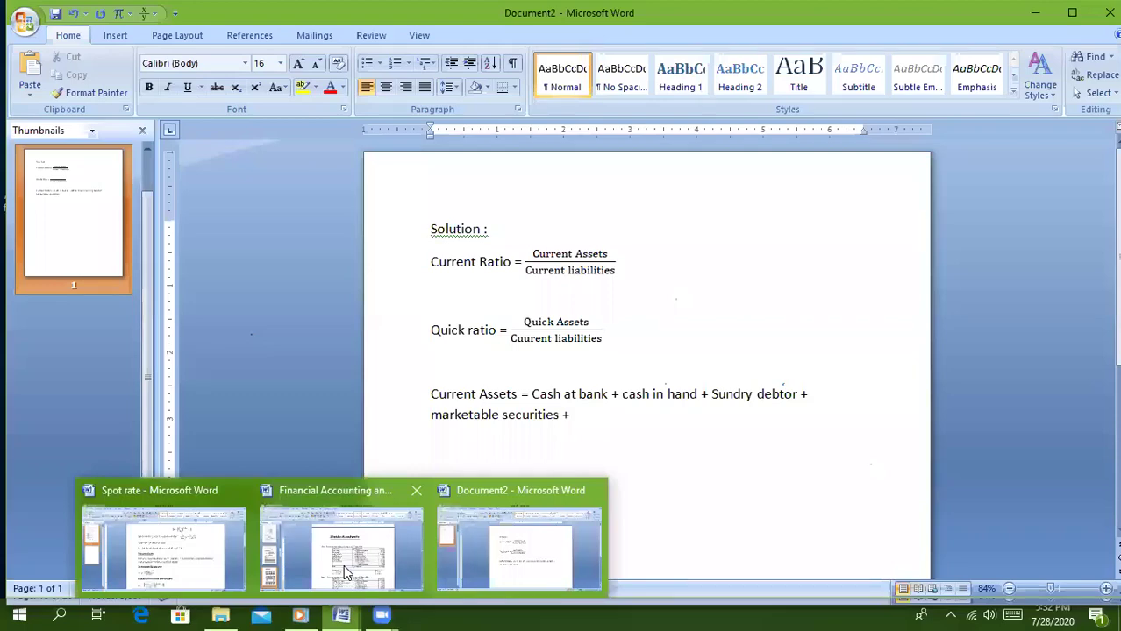
{"action": "mouse_move", "coordinate": [343, 565]}
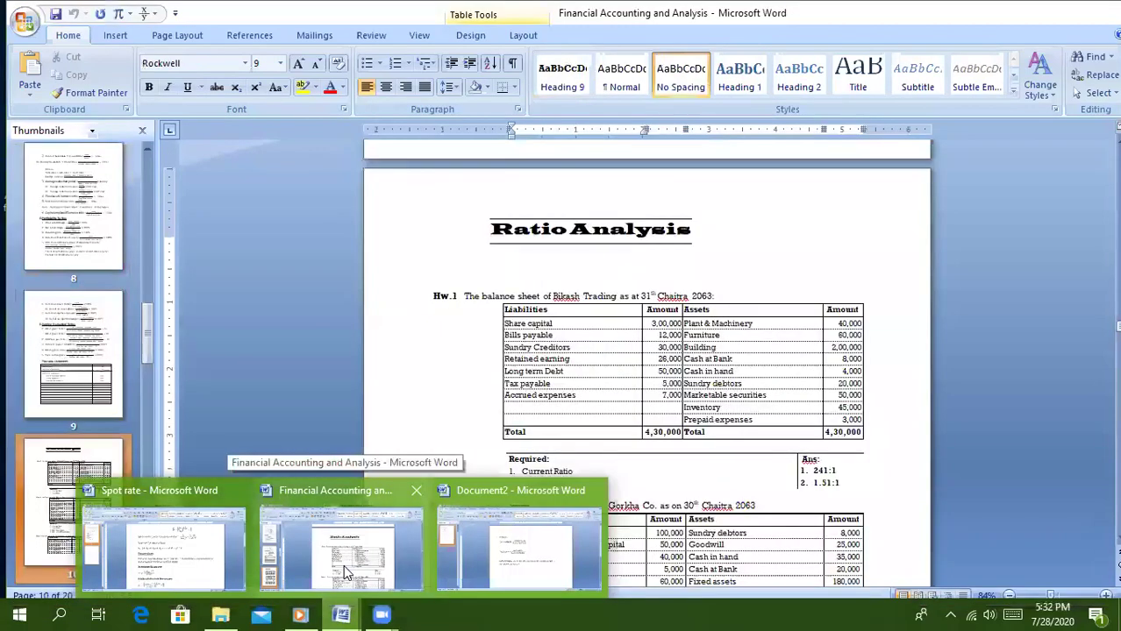
{"action": "left_click", "coordinate": [492, 562]}
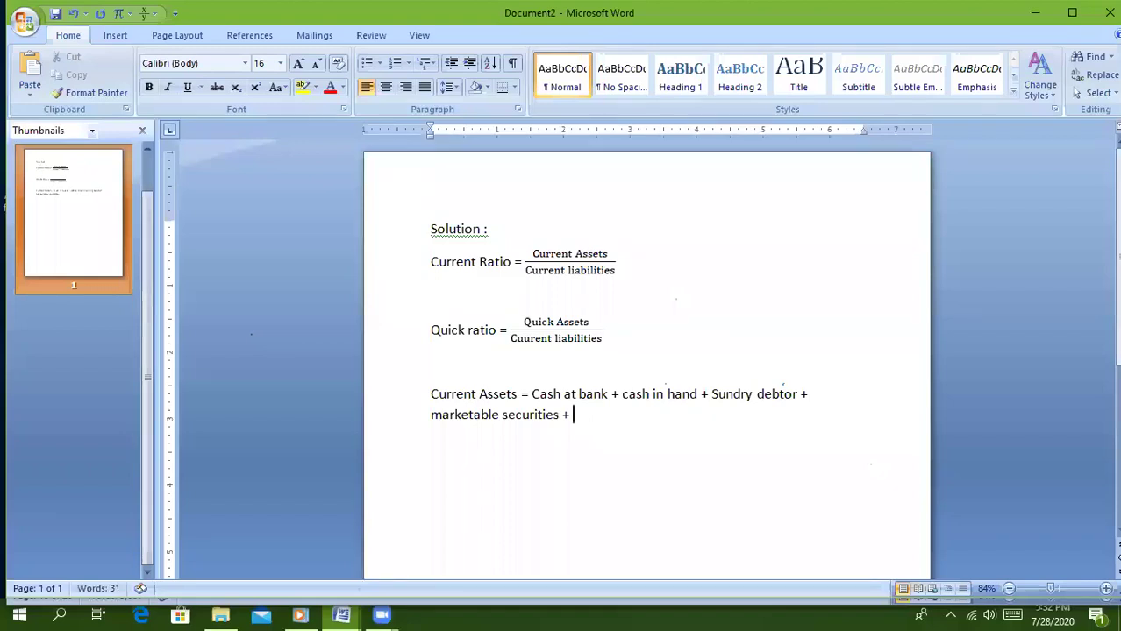
{"action": "type", "text": "Inventory"}
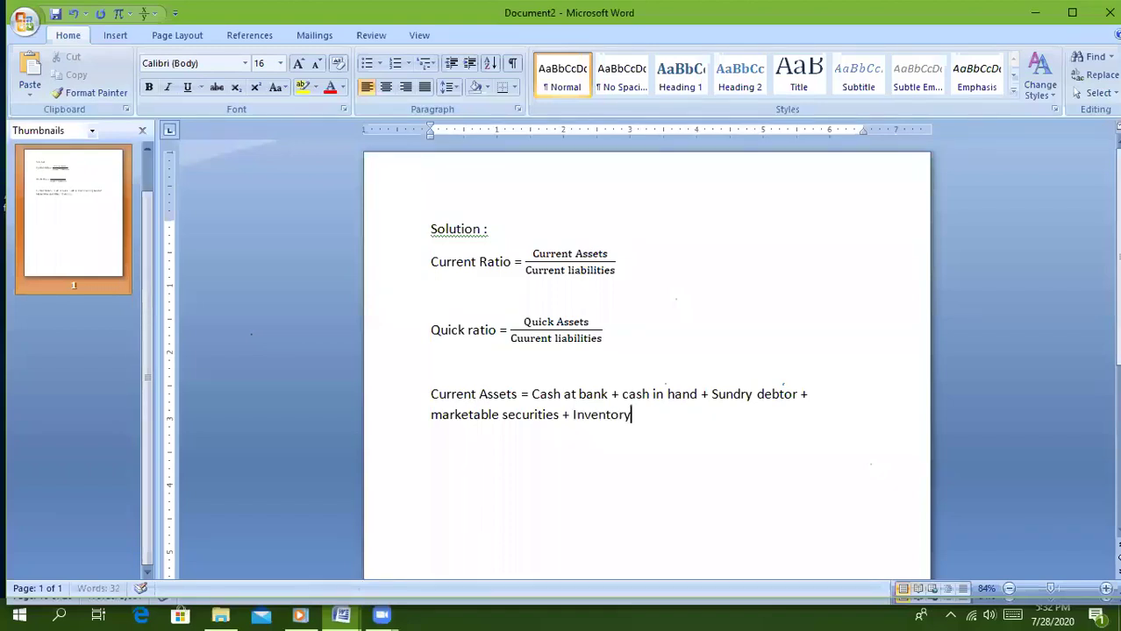
{"action": "type", "text": " + Prepaid exp"}
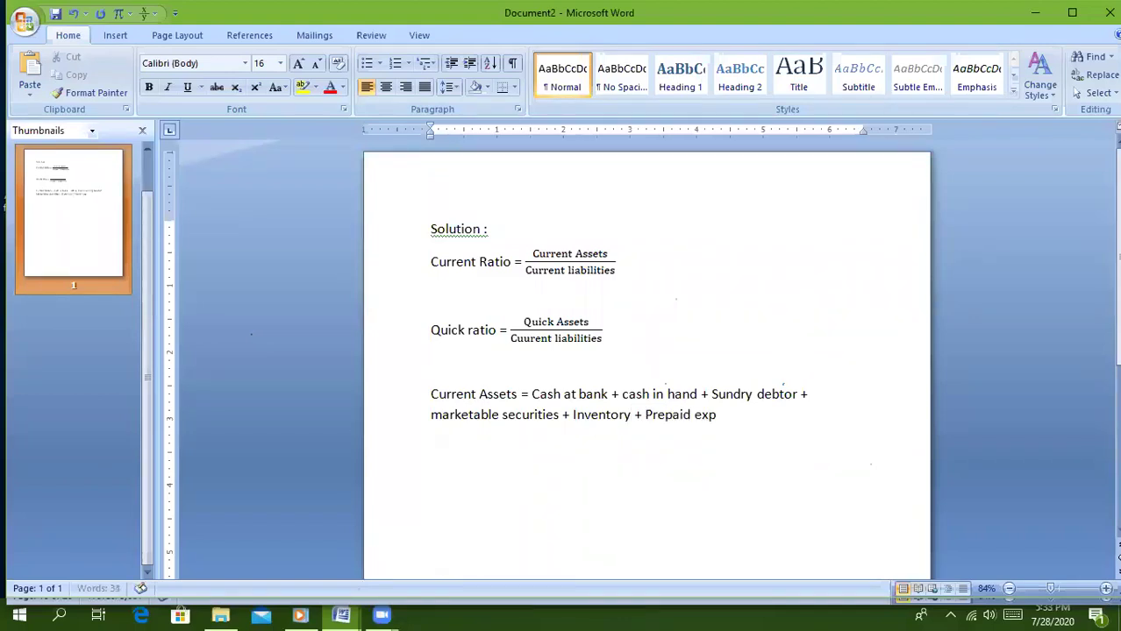
{"action": "type", "text": "enses"}
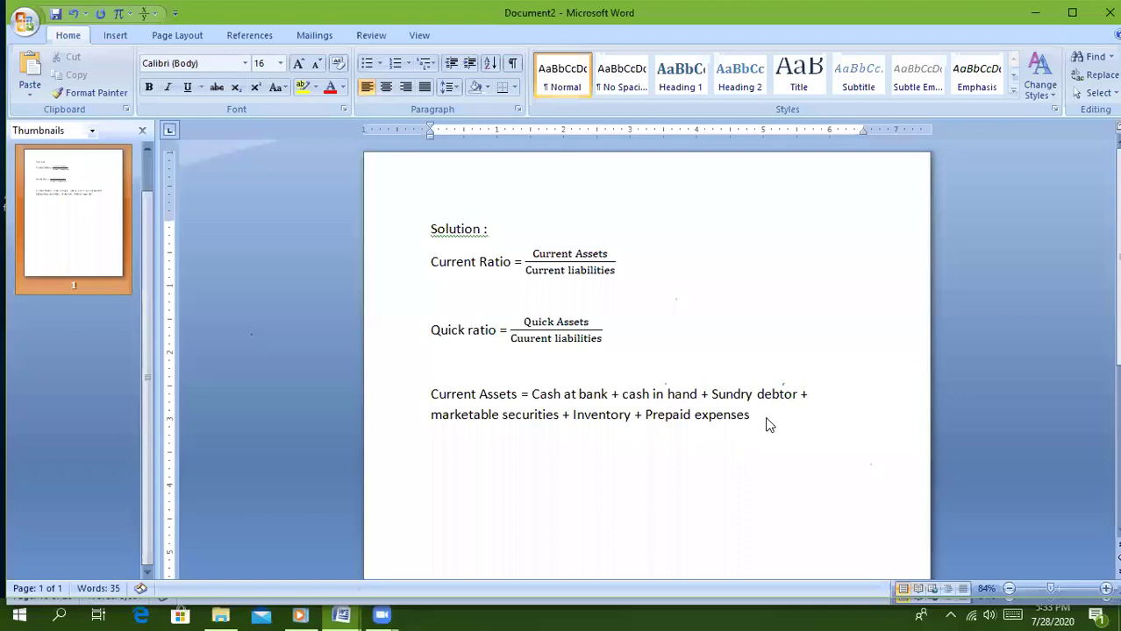
{"action": "key", "text": "Return"}
Step: On an indented new line, begin the current assets figures with '= 8000 +4000 +'
{"action": "key", "text": "Tab"}
{"action": "key", "text": "Tab"}
{"action": "key", "text": "Tab"}
{"action": "type", "text": "="}
{"action": "mouse_move", "coordinate": [348, 594]}
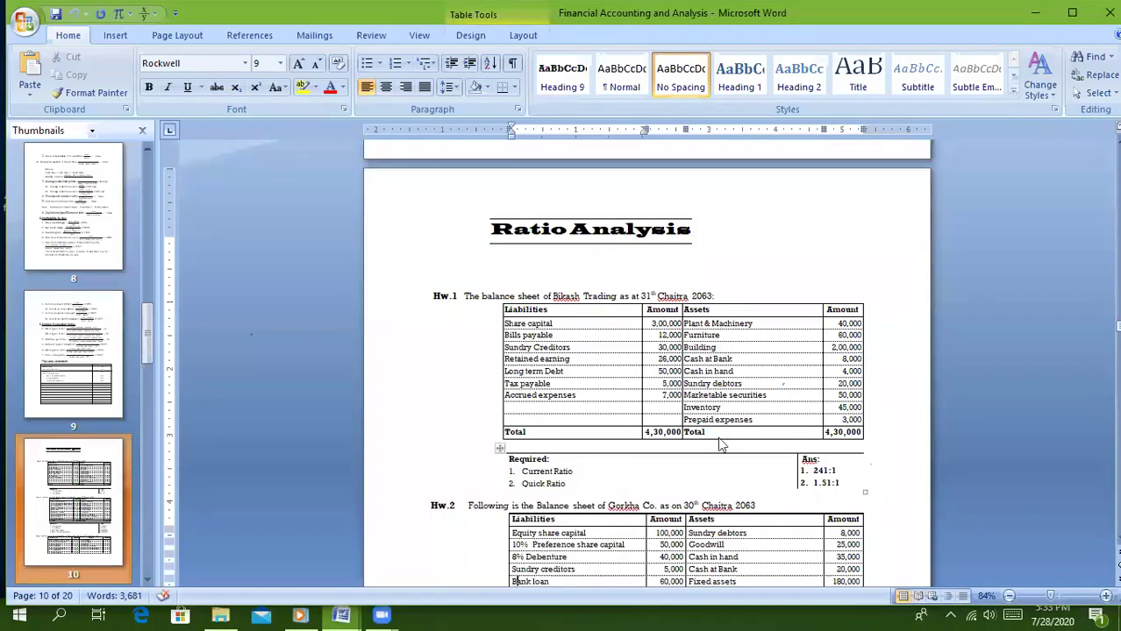
{"action": "key", "text": "super+6"}
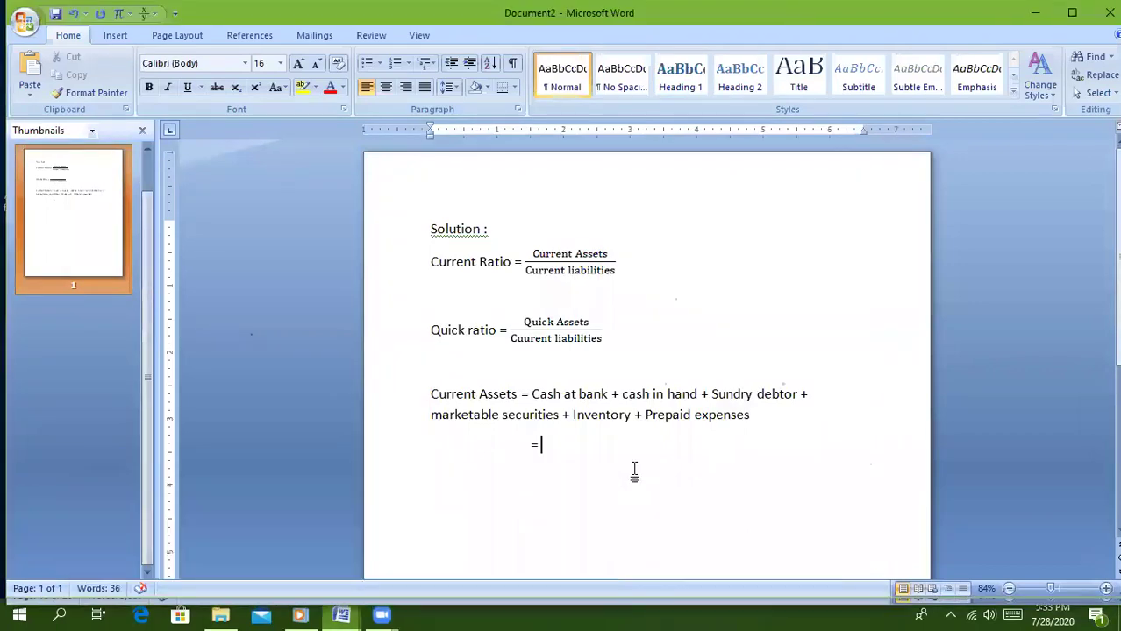
{"action": "type", "text": "8000 +"}
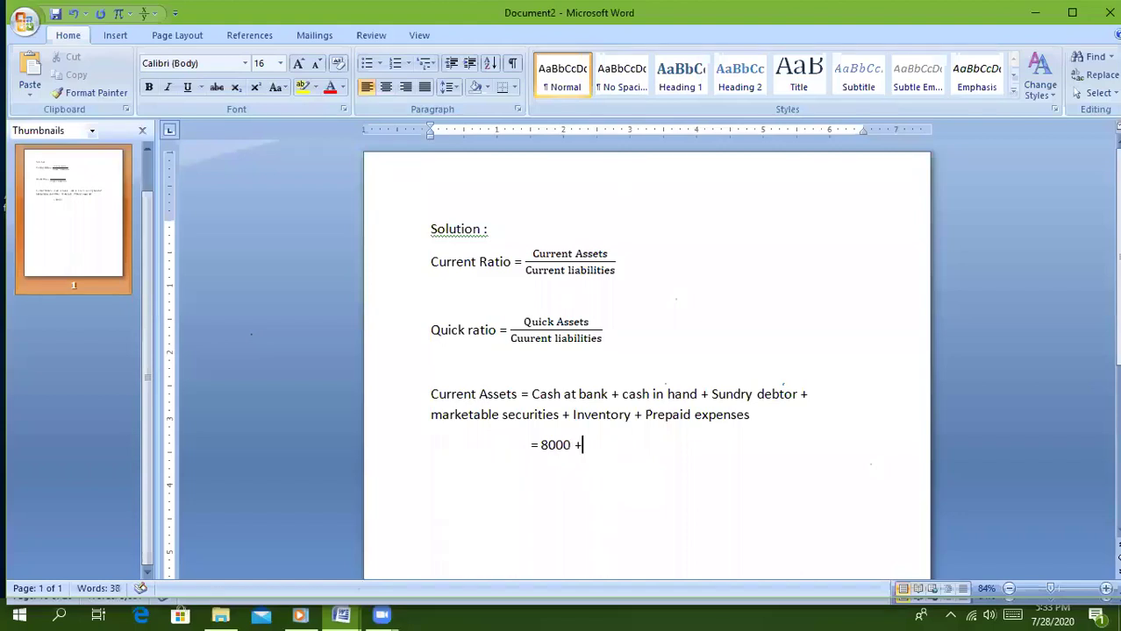
{"action": "type", "text": "4000 +"}
Step: Continue the sum with 20,000 + 50,000 + 45,000 + 3000, checking the balance sheet figures
{"action": "left_click", "coordinate": [340, 614]}
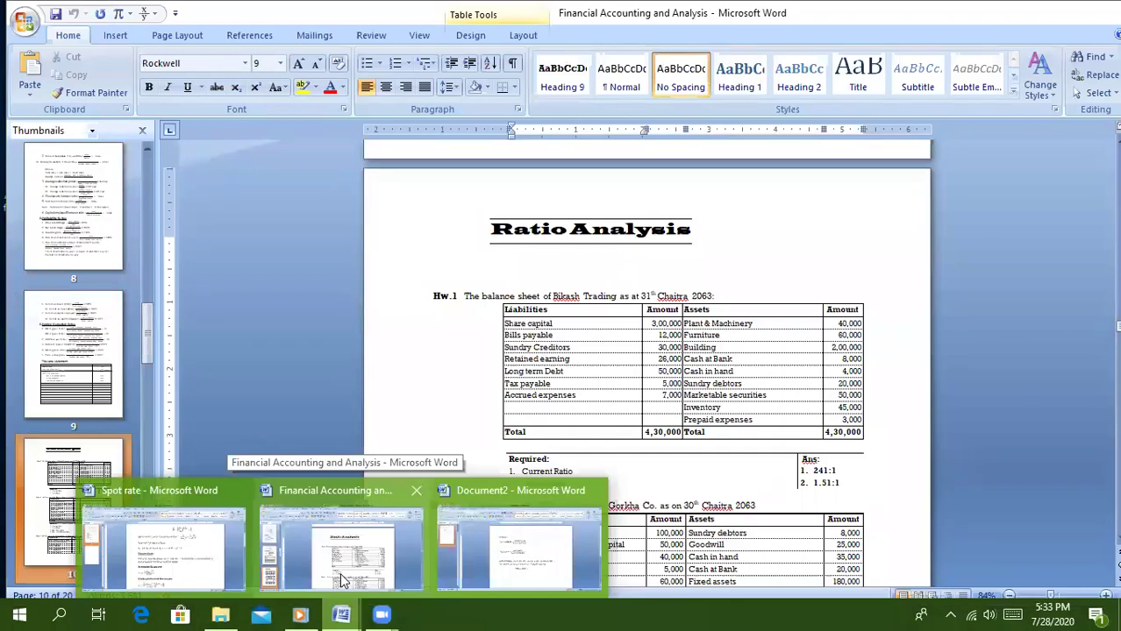
{"action": "left_click", "coordinate": [342, 579]}
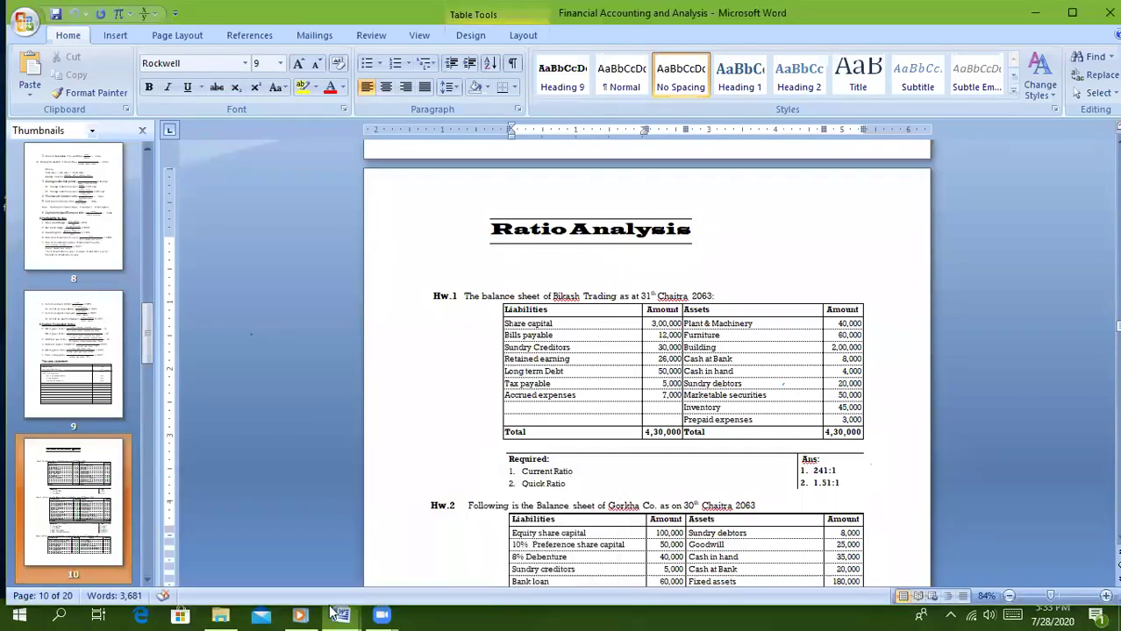
{"action": "left_click", "coordinate": [340, 614]}
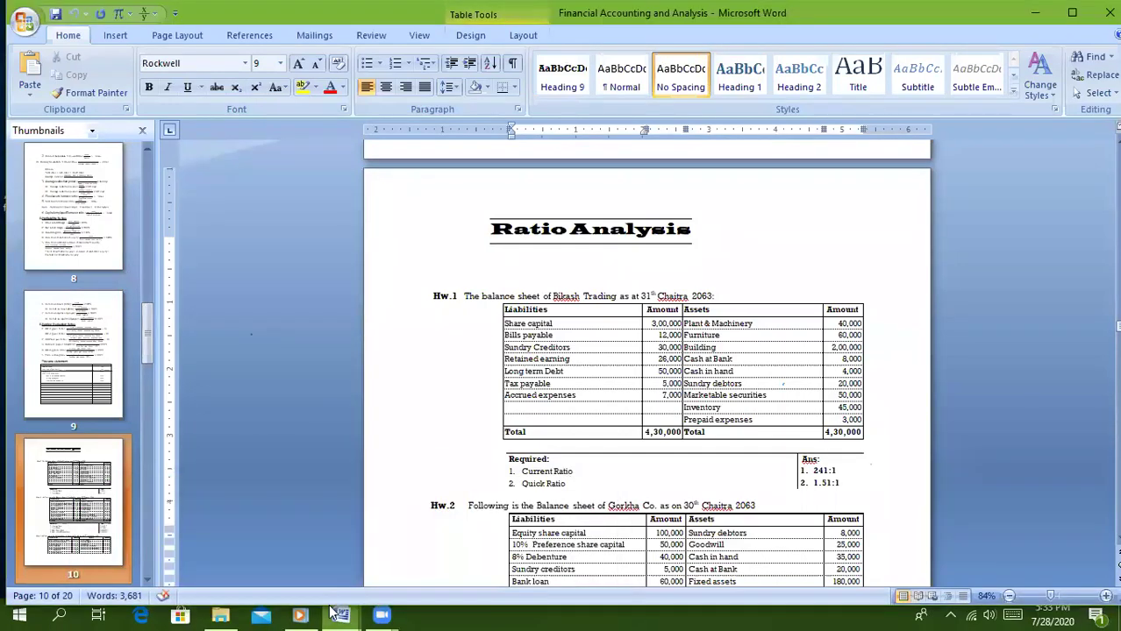
{"action": "left_click", "coordinate": [484, 540]}
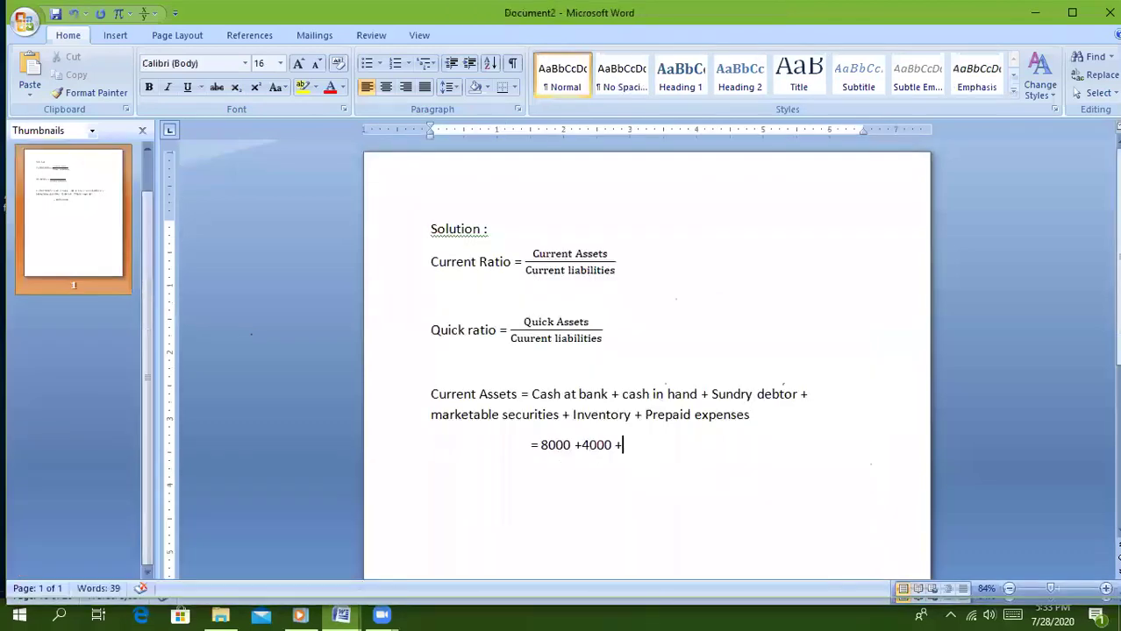
{"action": "type", "text": "20,000 + "}
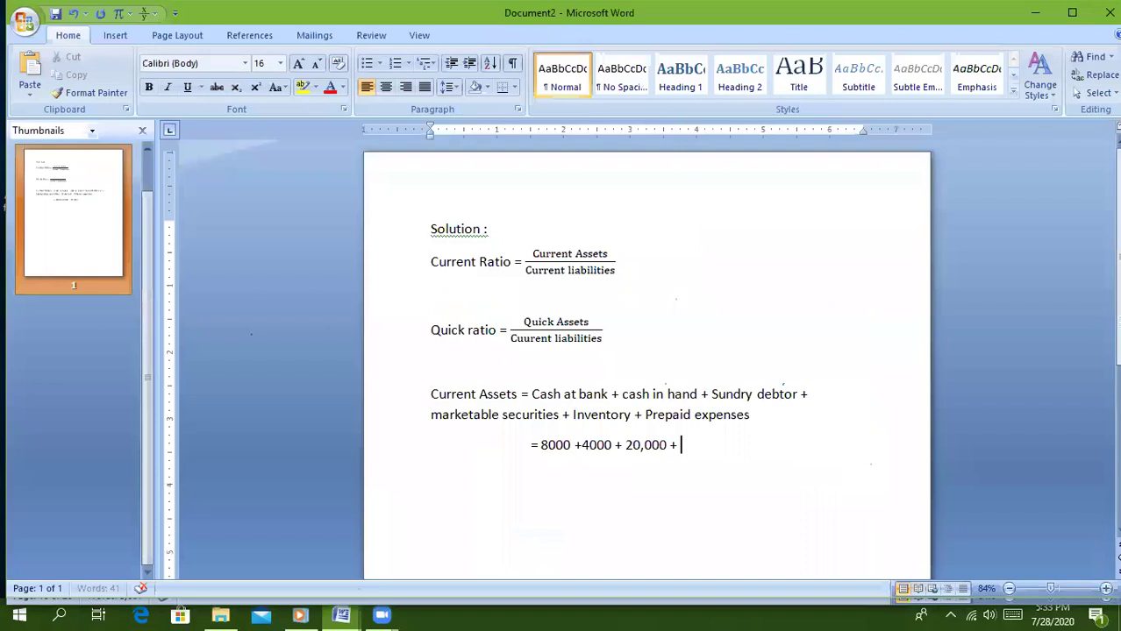
{"action": "type", "text": "50,000 +"}
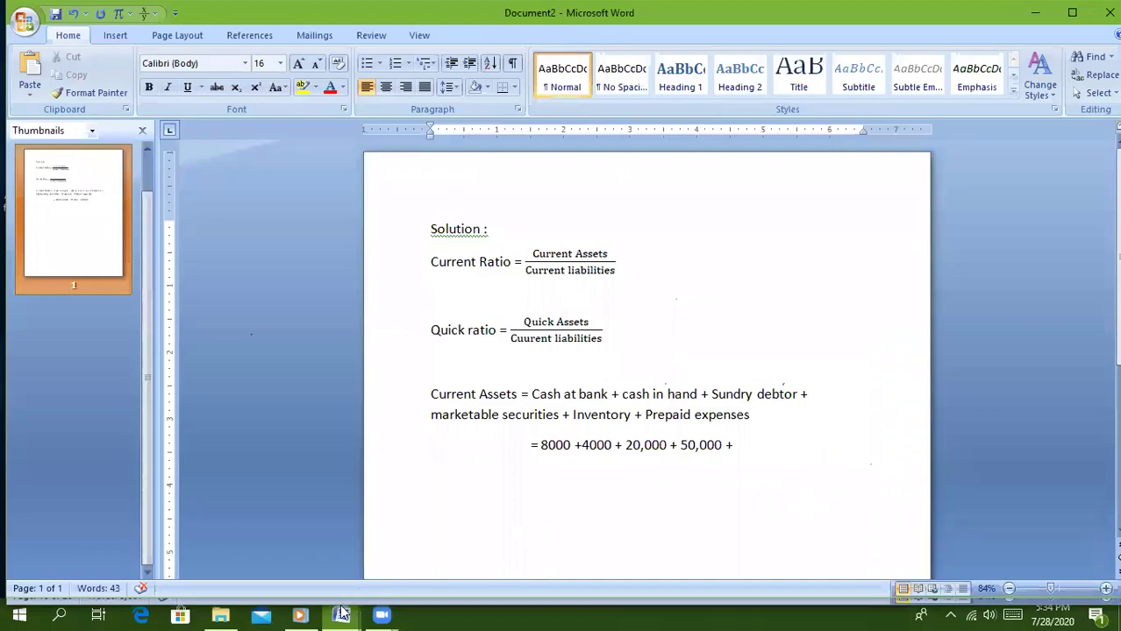
{"action": "left_click", "coordinate": [342, 614]}
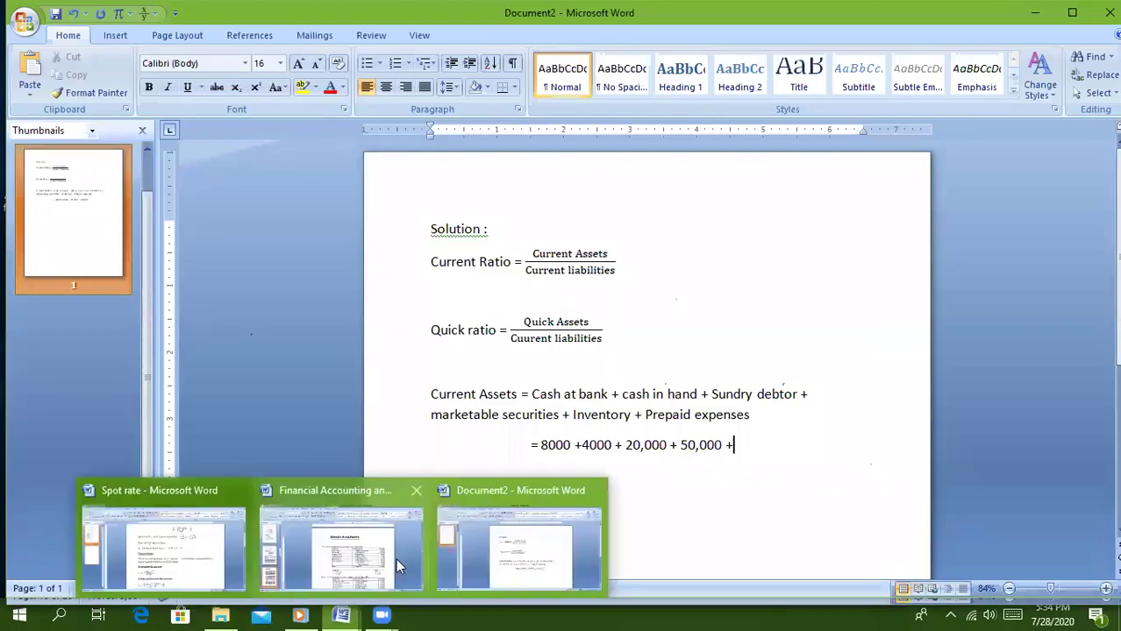
{"action": "mouse_move", "coordinate": [395, 558]}
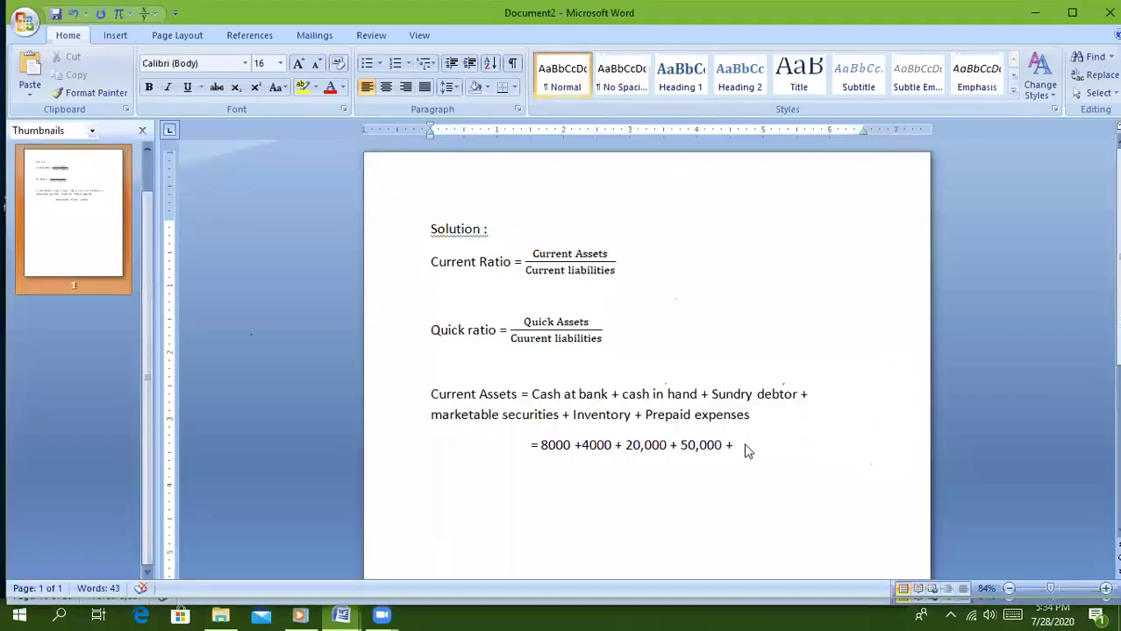
{"action": "type", "text": "45,000 + "}
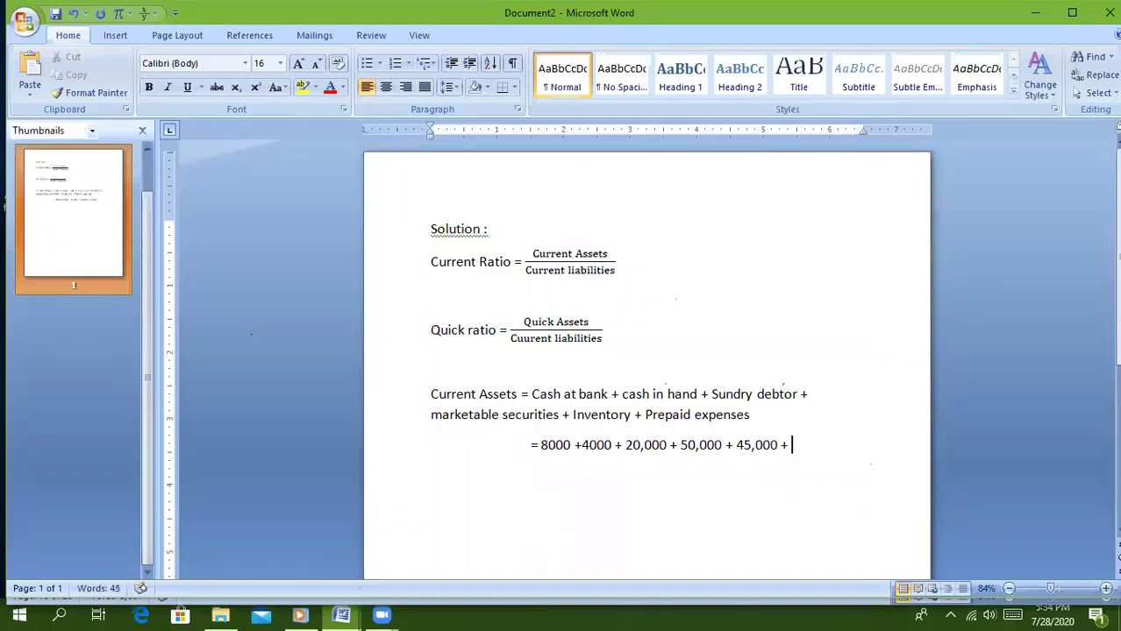
{"action": "type", "text": "3000"}
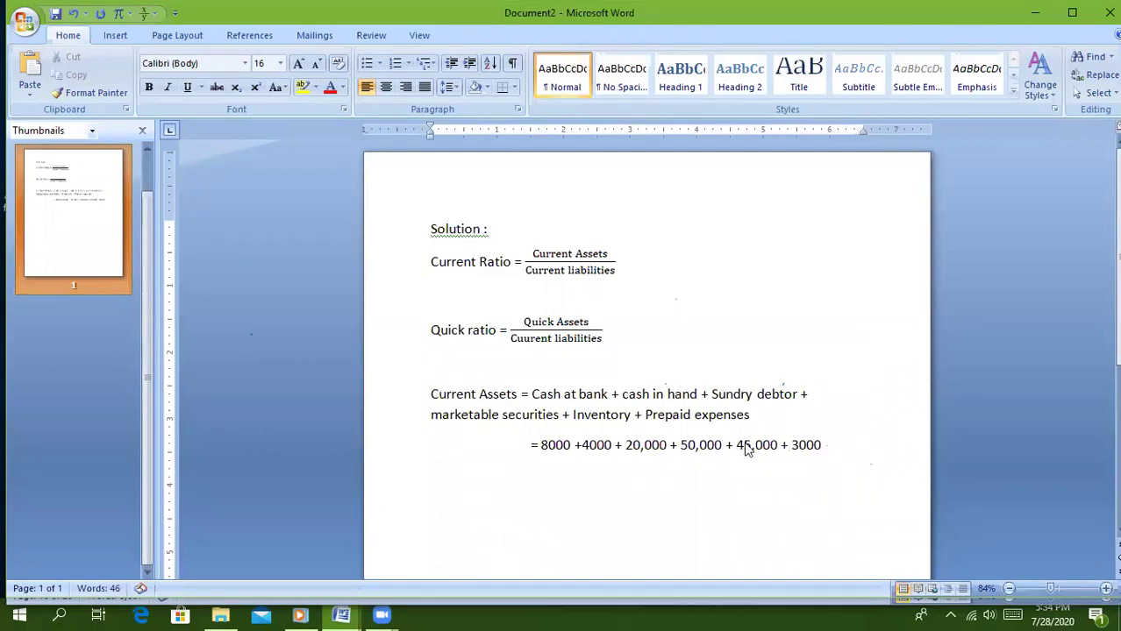
{"action": "key", "text": "Return"}
{"action": "key", "text": "Tab"}
Step: Enter the current assets total '= 130,000' and begin the 'Current liabilities =' line
{"action": "type", "text": "="}
{"action": "type", "text": "13"}
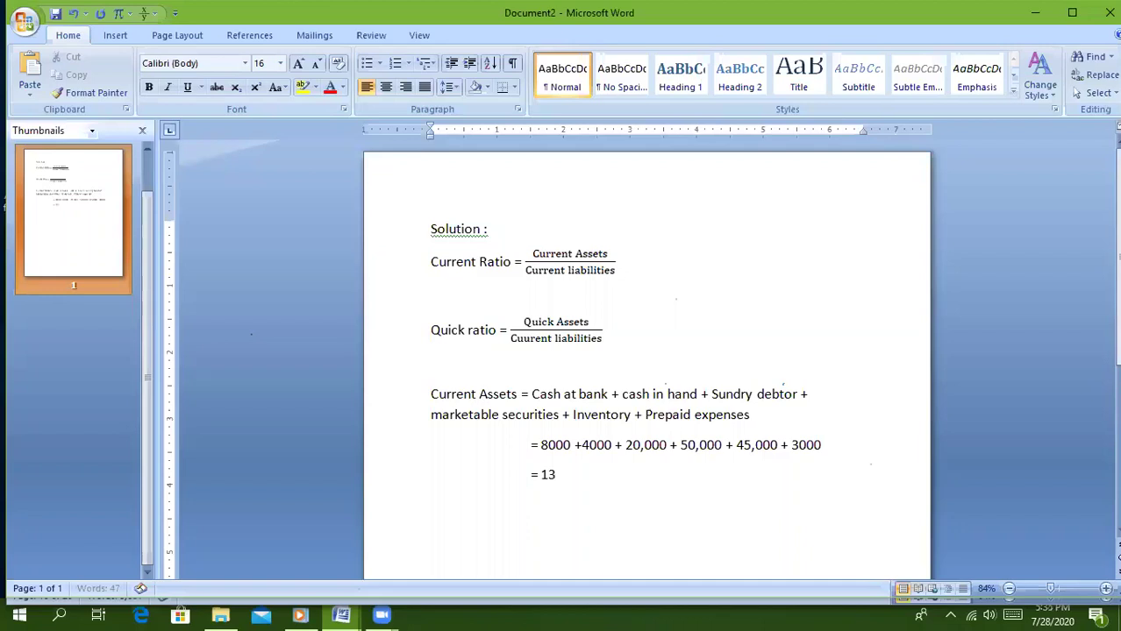
{"action": "type", "text": "0,000"}
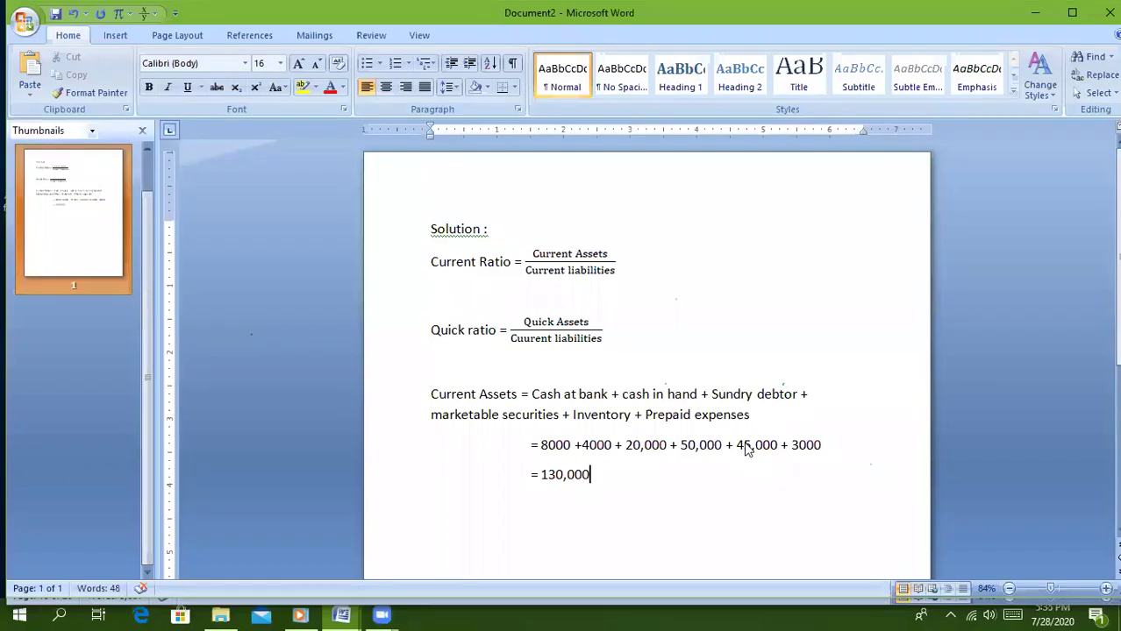
{"action": "key", "text": "Return"}
{"action": "type", "text": "Curre"}
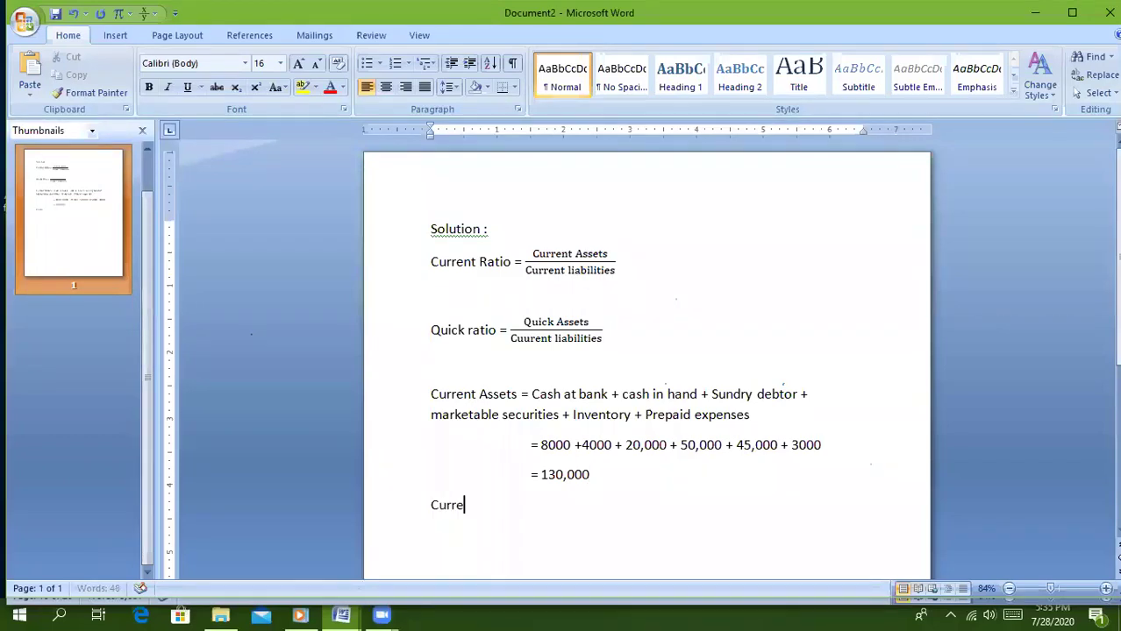
{"action": "type", "text": "nt liabilities"}
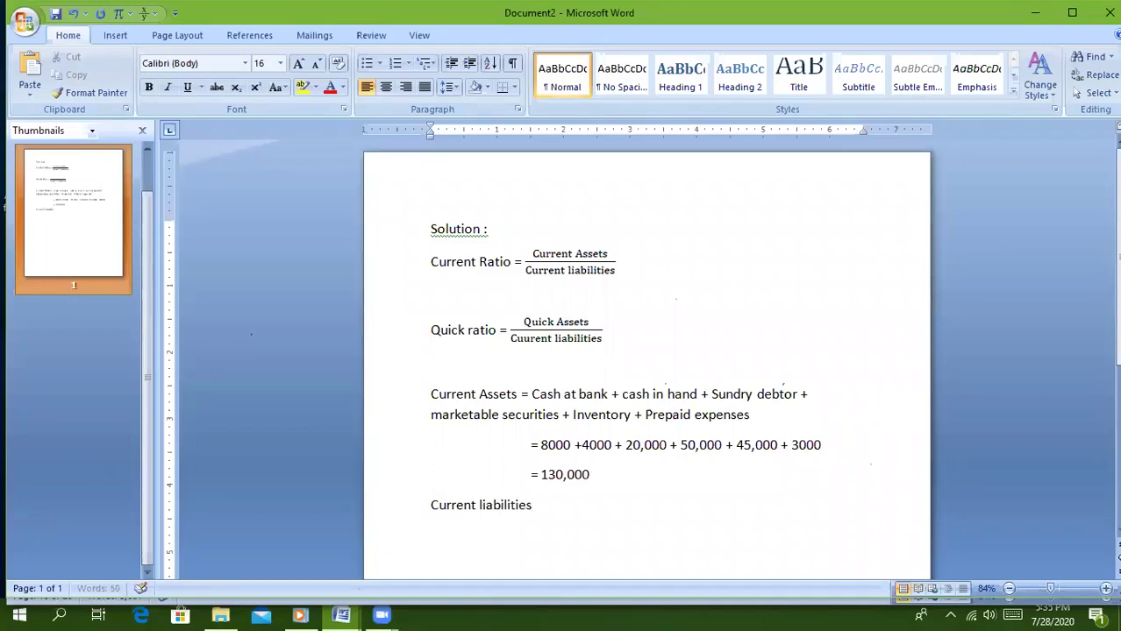
{"action": "type", "text": " ="}
Step: Using the balance sheet, add 'Bills payable + sundry creditors +' to the current liabilities line
{"action": "left_click", "coordinate": [342, 614]}
{"action": "mouse_move", "coordinate": [351, 561]}
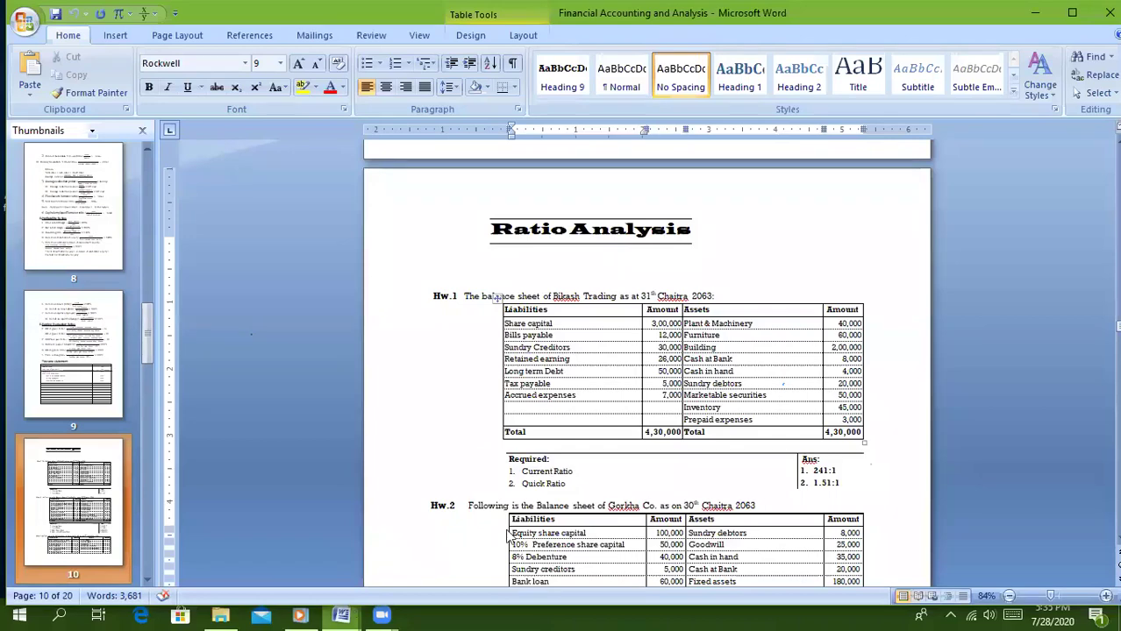
{"action": "mouse_move", "coordinate": [342, 616]}
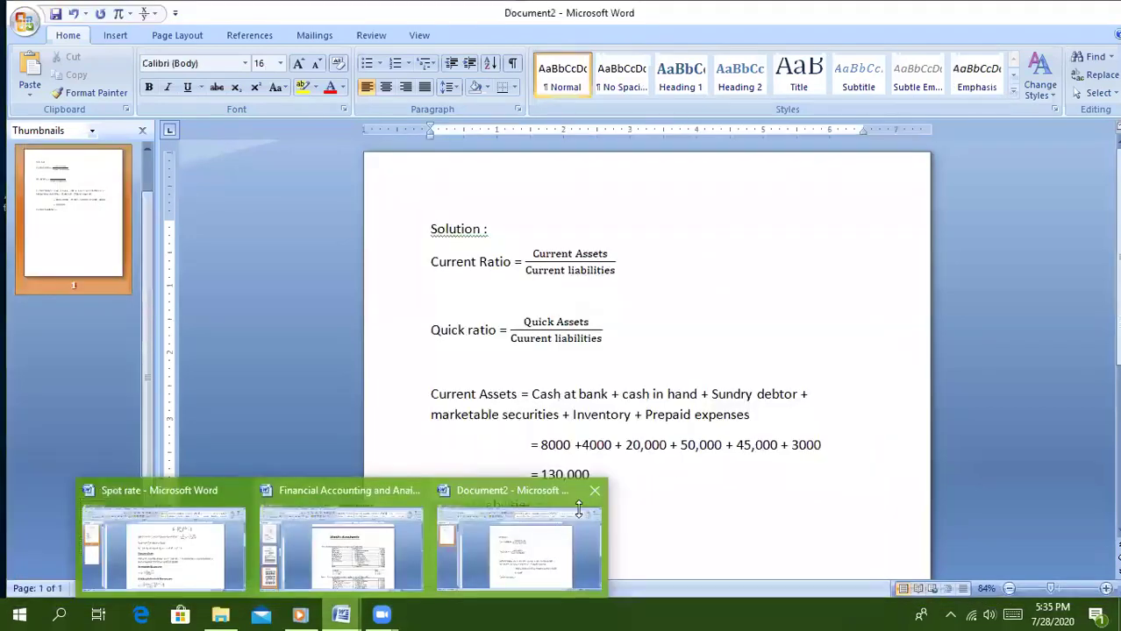
{"action": "left_click", "coordinate": [526, 552]}
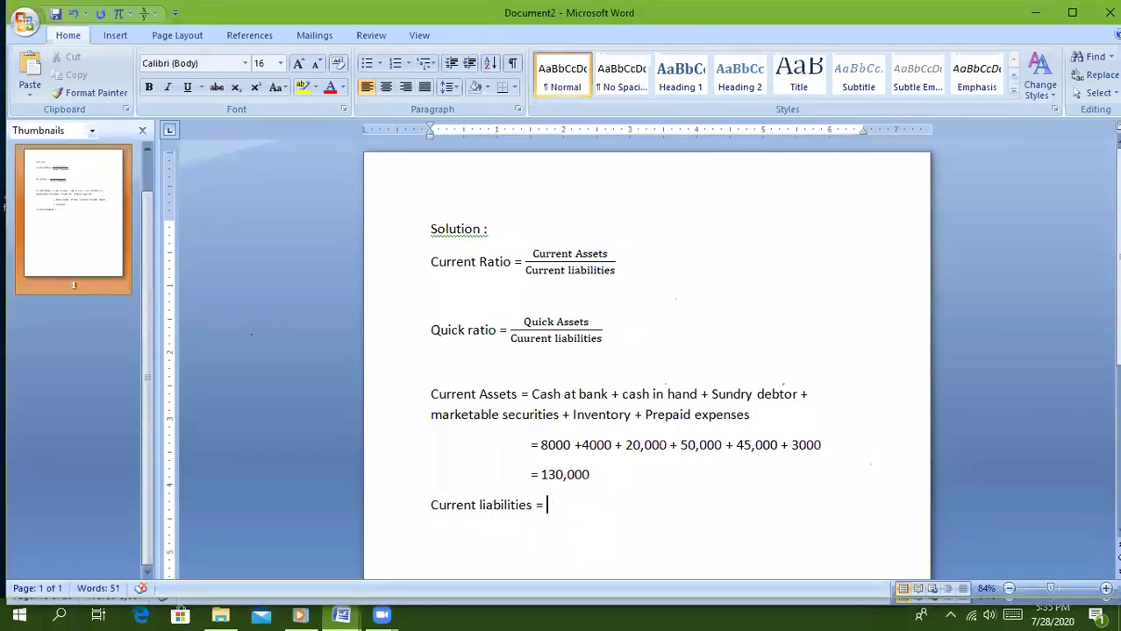
{"action": "type", "text": "Bills payable +"}
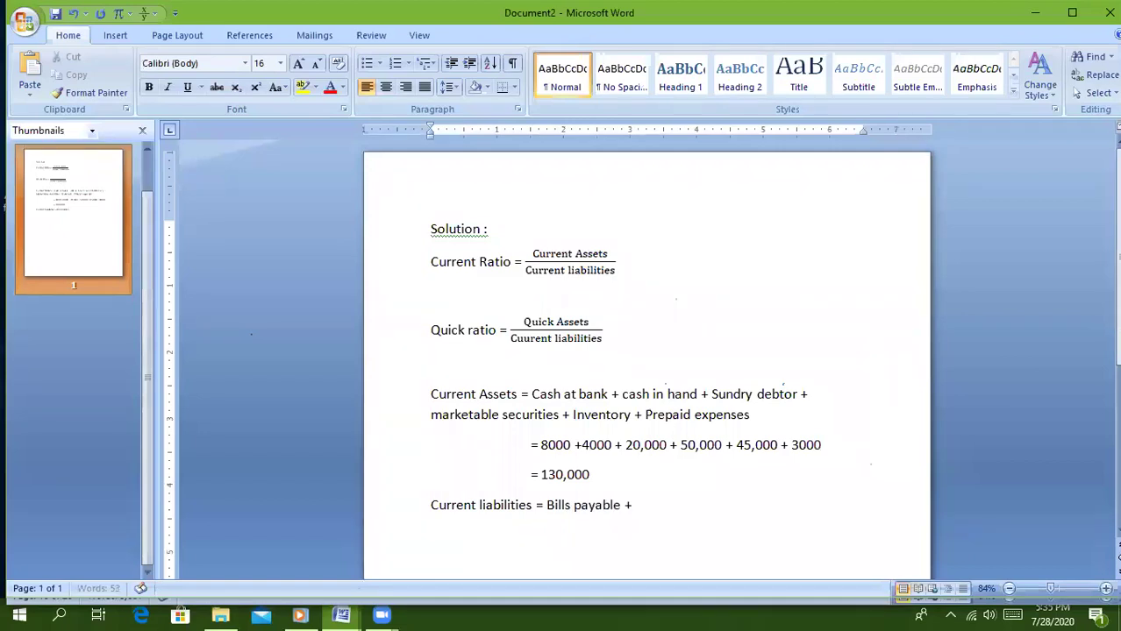
{"action": "type", "text": " sund"}
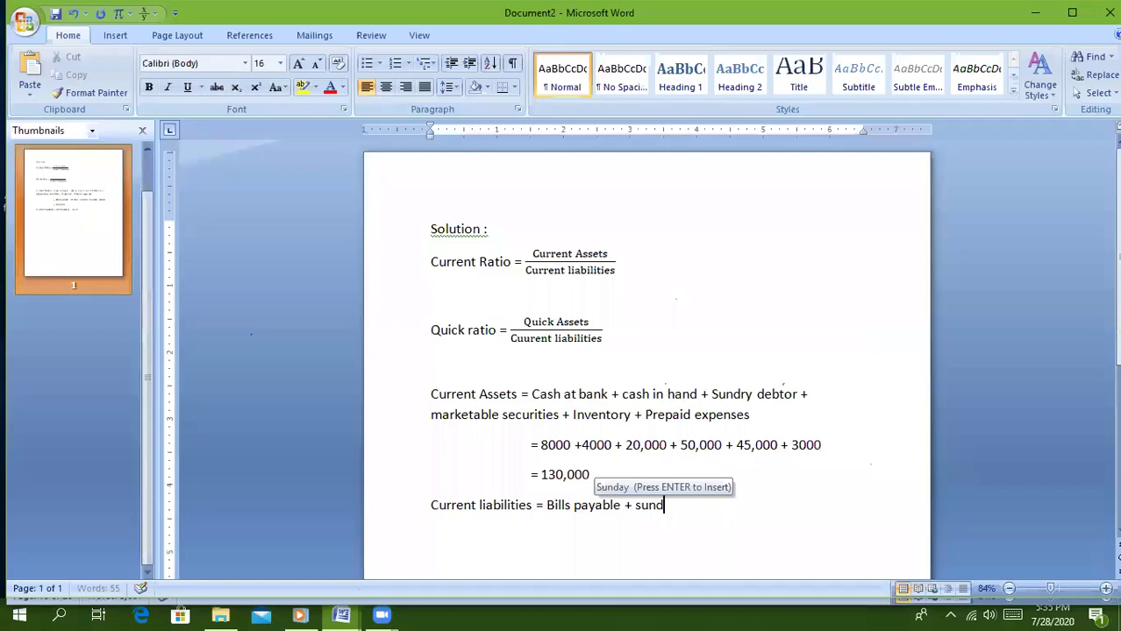
{"action": "type", "text": "ry credit"}
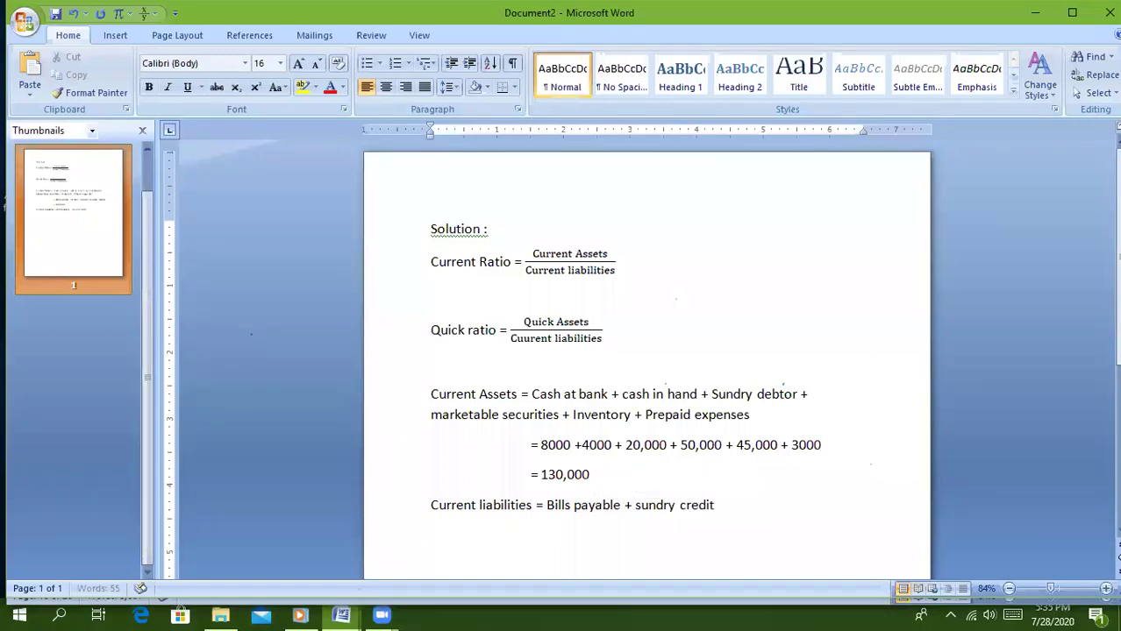
{"action": "type", "text": "ors +"}
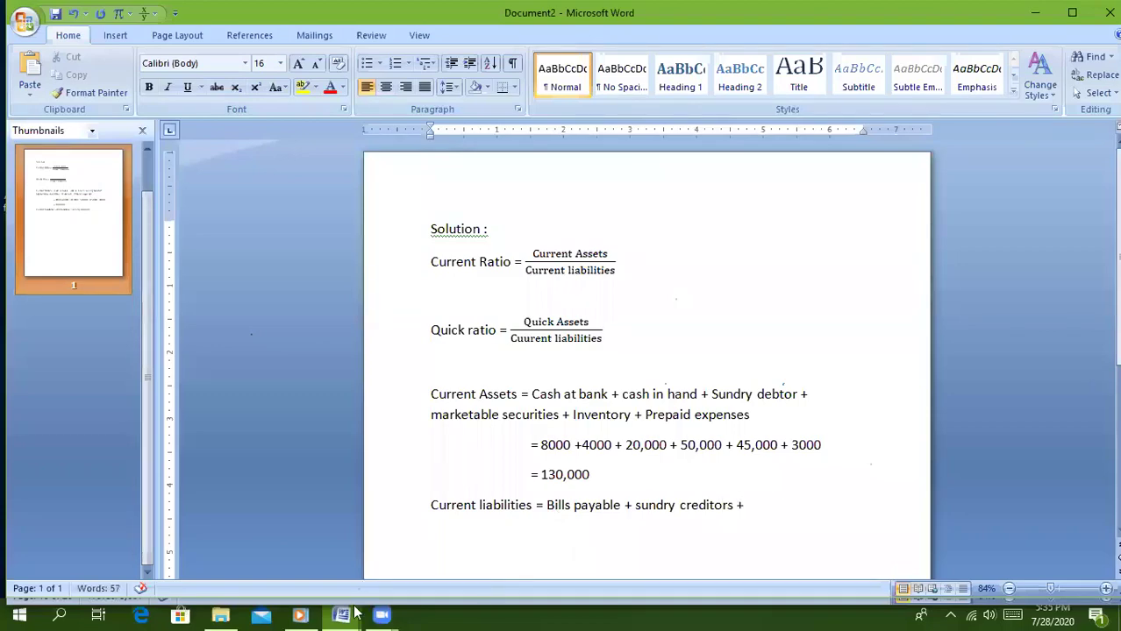
Step: Finish with 'Tax payable + accrued expenses' and start an indented '=' figures line
{"action": "mouse_move", "coordinate": [346, 614]}
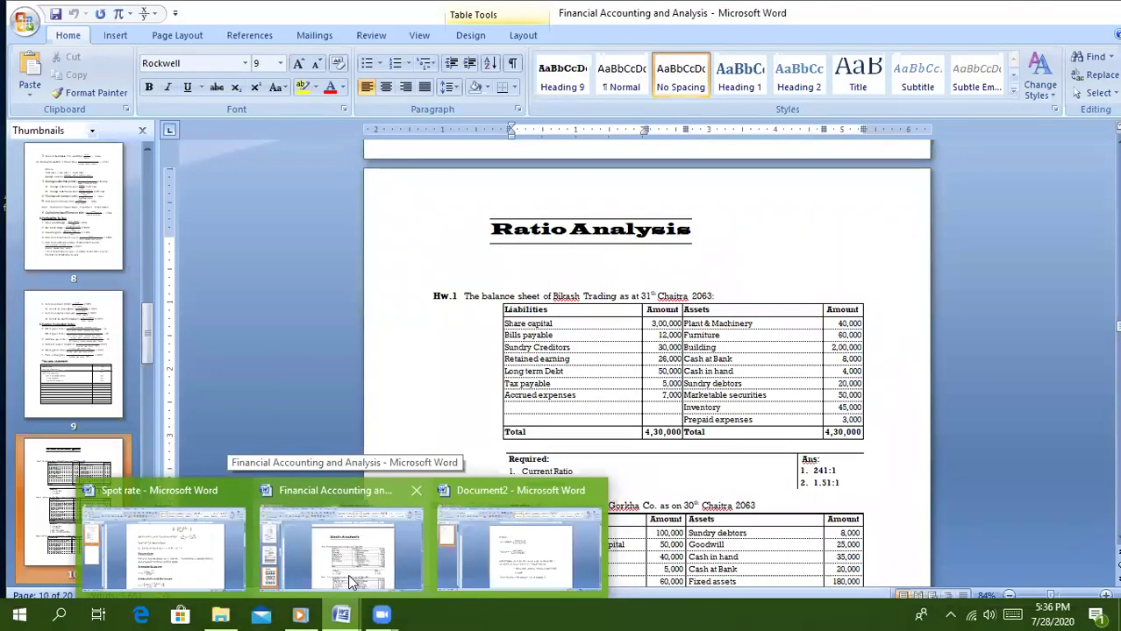
{"action": "left_click", "coordinate": [517, 545]}
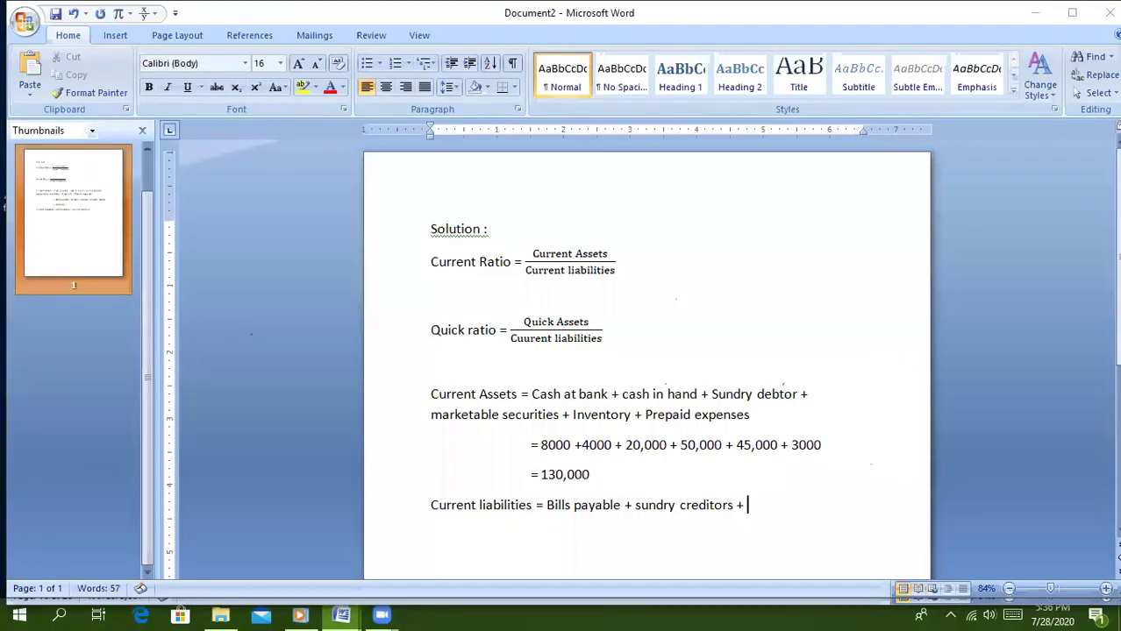
{"action": "type", "text": "Tax pa"}
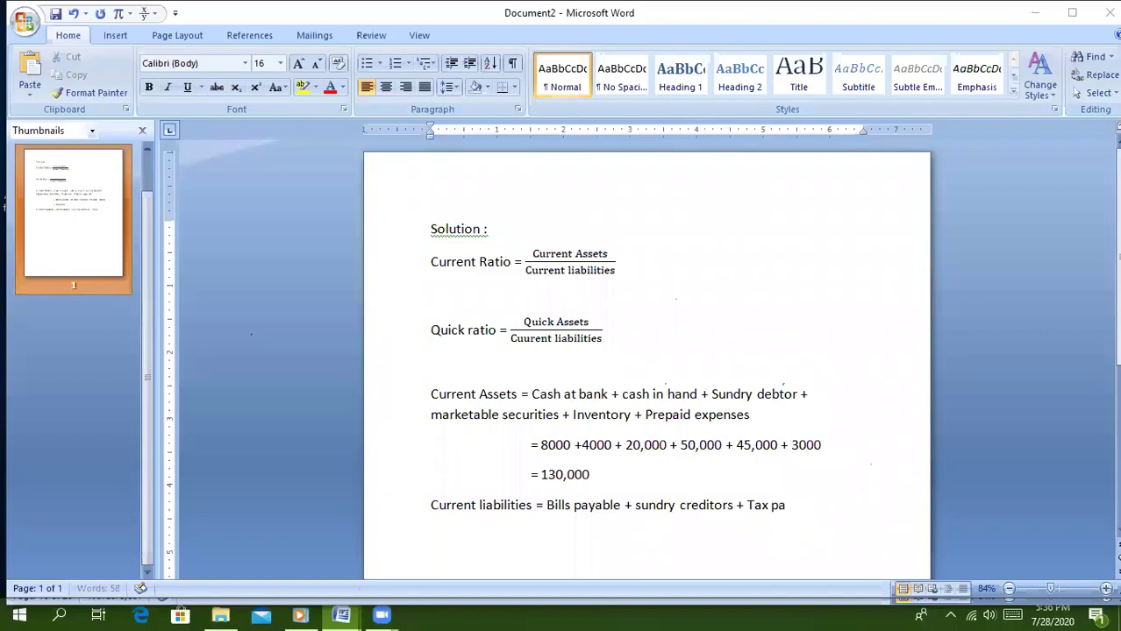
{"action": "type", "text": "yab"}
{"action": "type", "text": "le +"}
{"action": "type", "text": " accr"}
{"action": "type", "text": "ued e"}
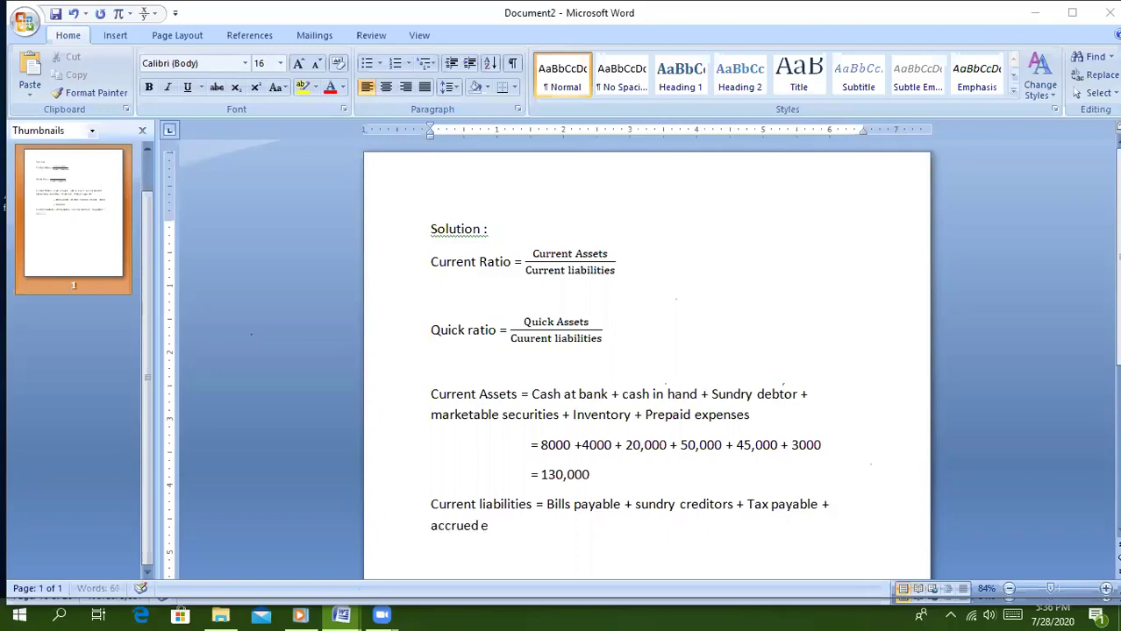
{"action": "type", "text": "xpenses"}
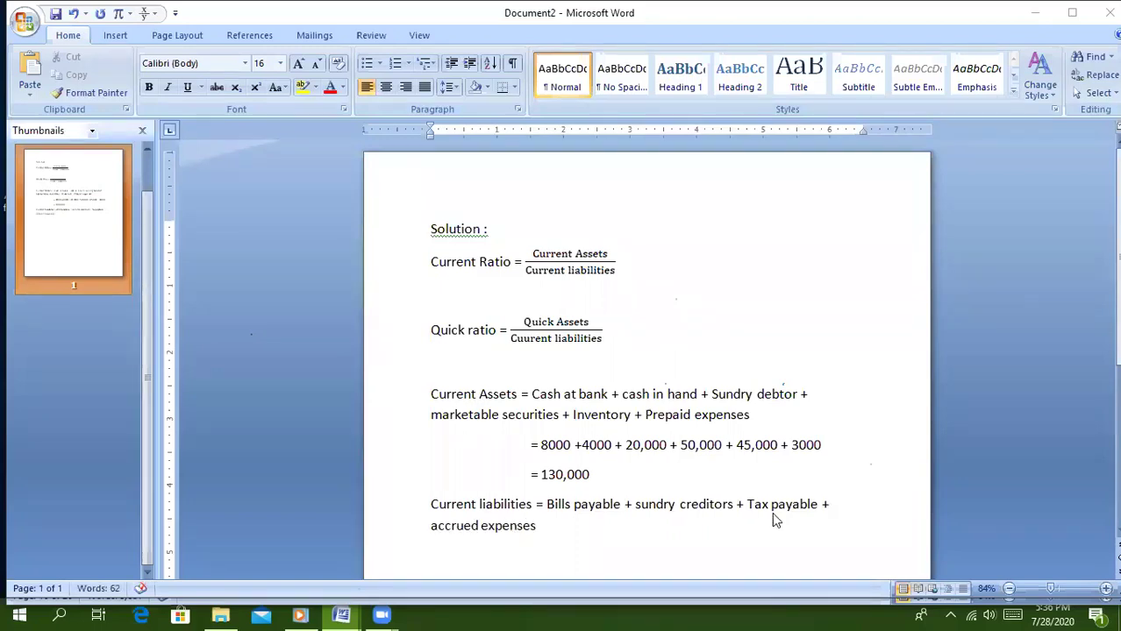
{"action": "key", "text": "Return"}
{"action": "key", "text": "Tab"}
{"action": "key", "text": "Tab"}
{"action": "key", "text": "Tab"}
{"action": "type", "text": "="}
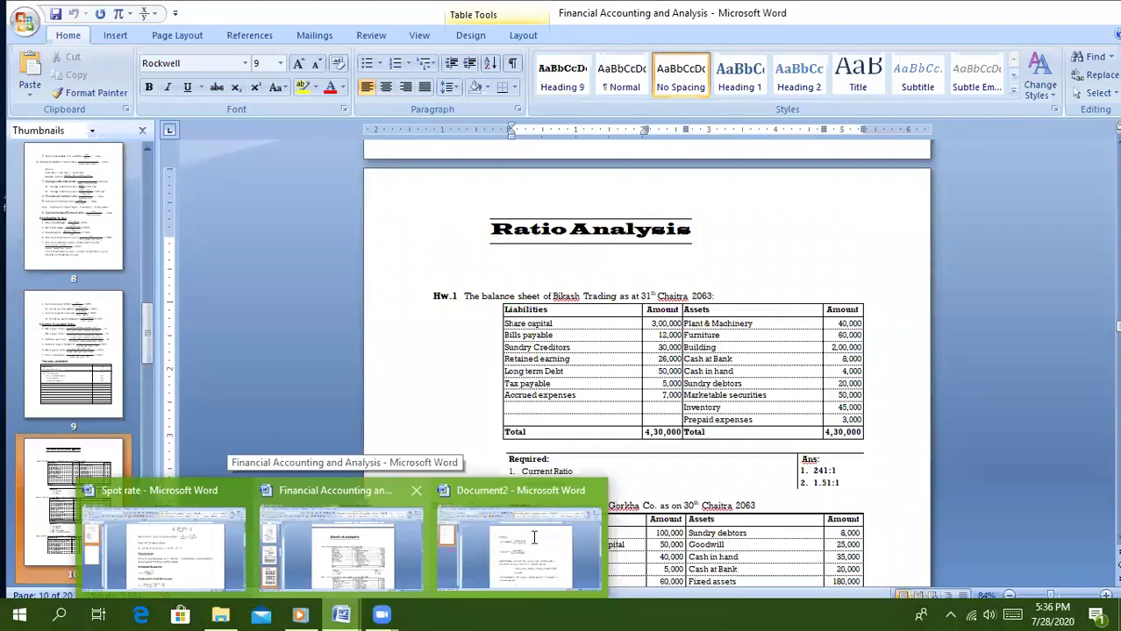
Step: Enter the liabilities figures 12000 + 30,000 + 5000 + 7000 = 54000
{"action": "type", "text": "12"}
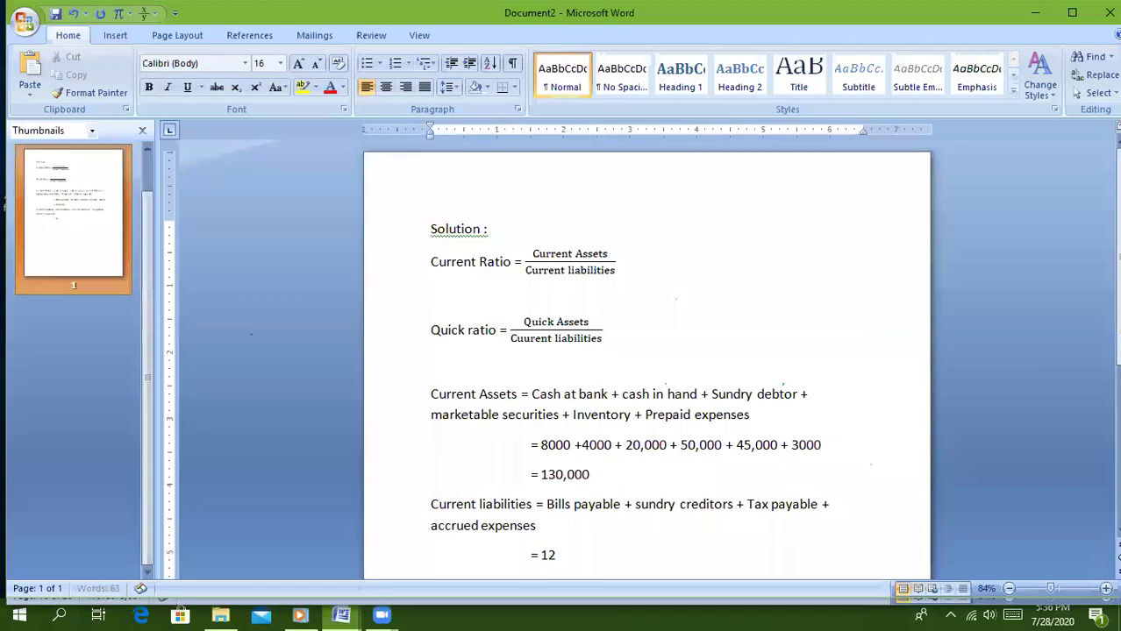
{"action": "type", "text": "000 + 30,000"}
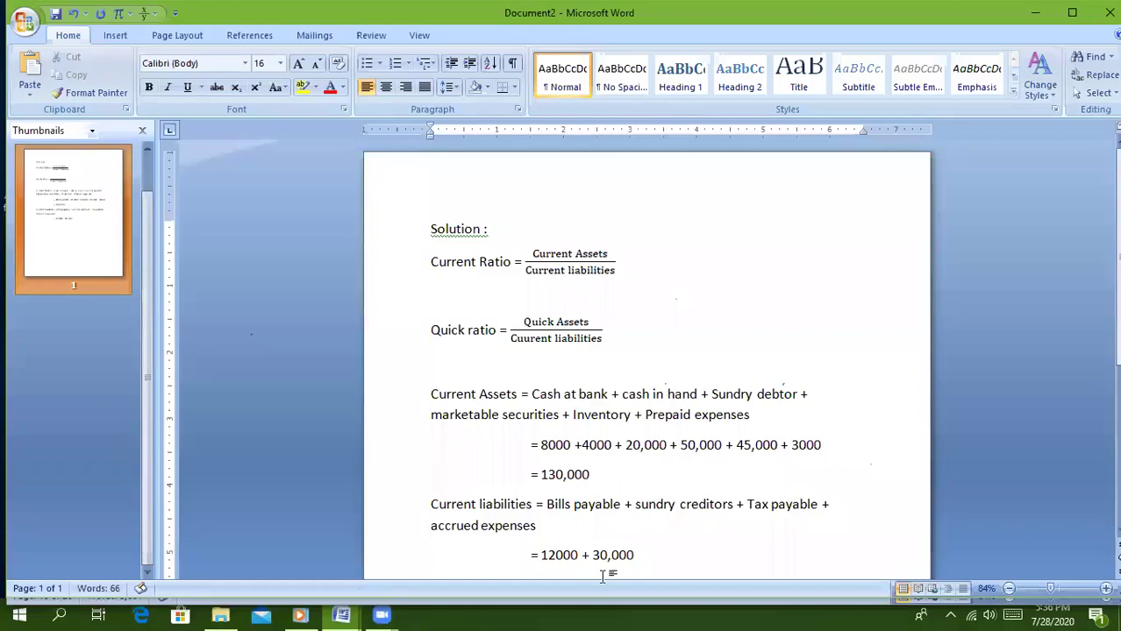
{"action": "type", "text": " +"}
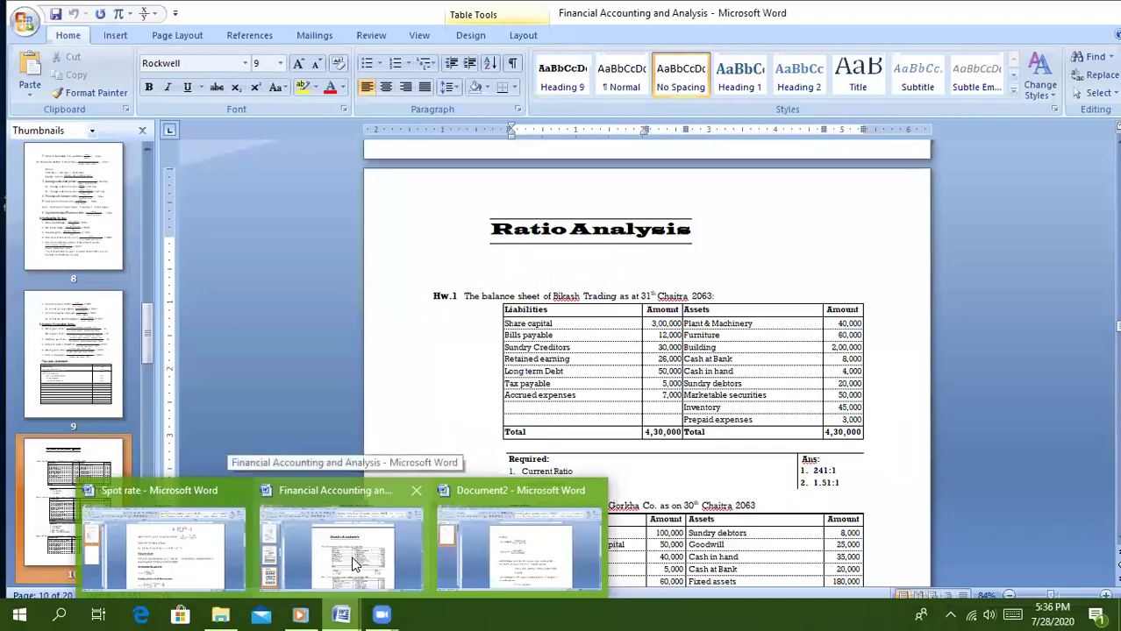
{"action": "left_click", "coordinate": [484, 551]}
{"action": "type", "text": "5"}
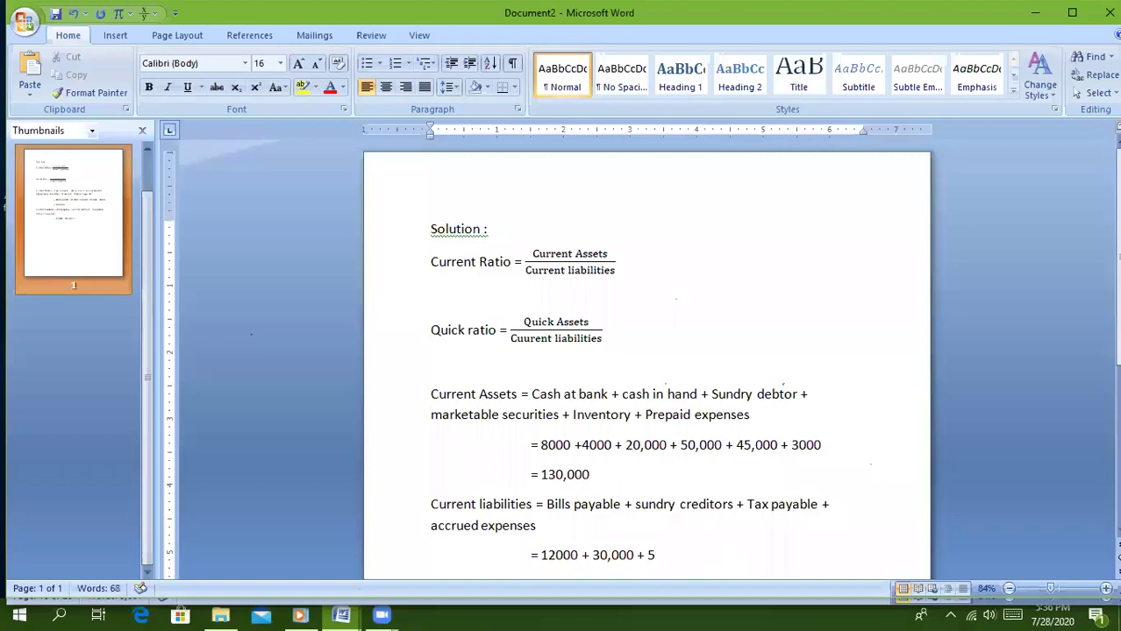
{"action": "type", "text": "000 + 7"}
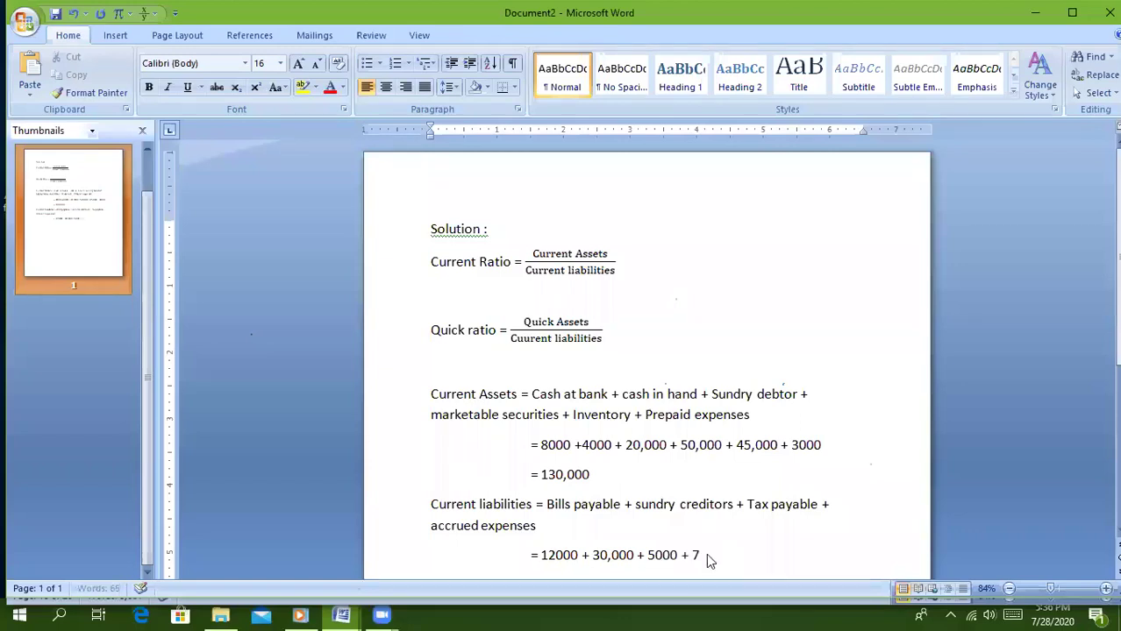
{"action": "type", "text": "000 ="}
{"action": "type", "text": "54000"}
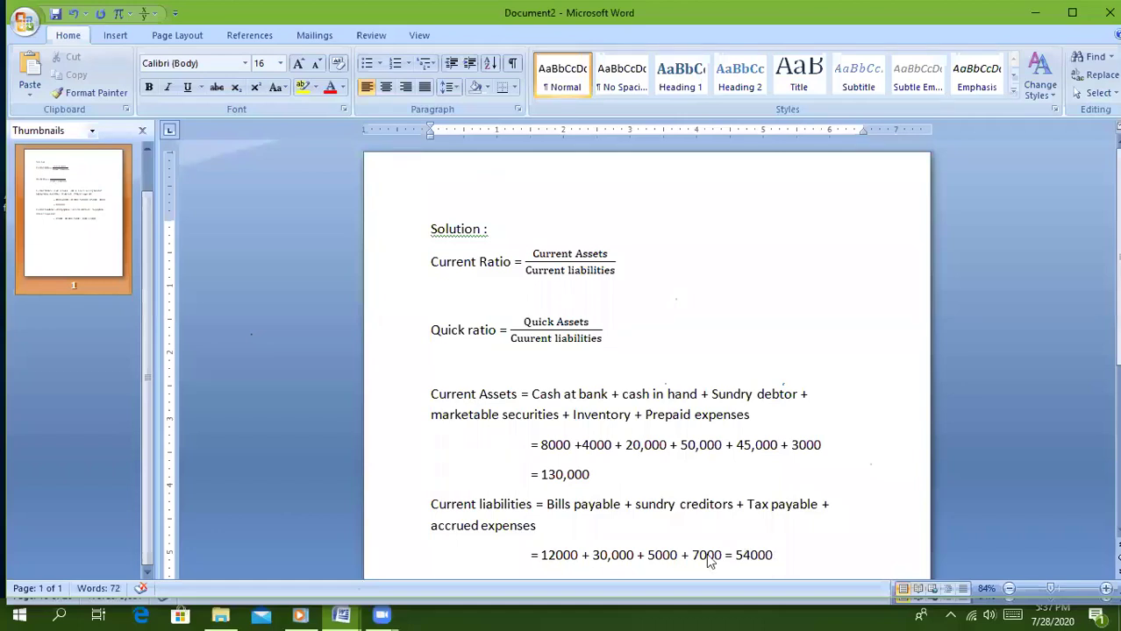
{"action": "key", "text": "Return"}
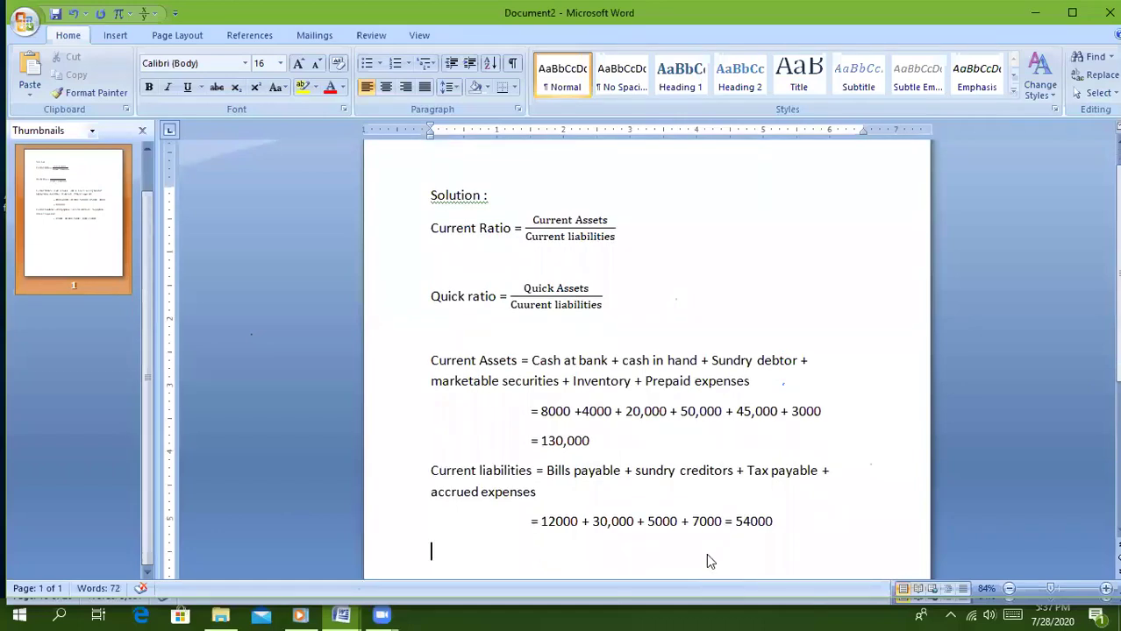
Step: Type the definition 'Quick assets = Current assets - stock - prepaid'
{"action": "type", "text": "Quick asse"}
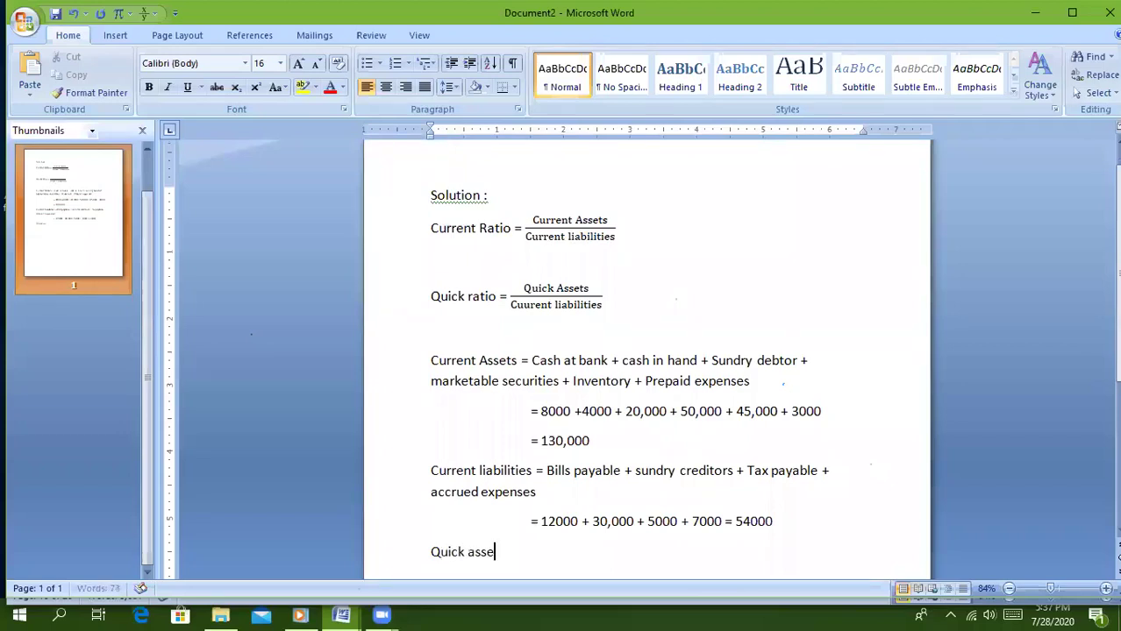
{"action": "type", "text": "ts = Current assets"}
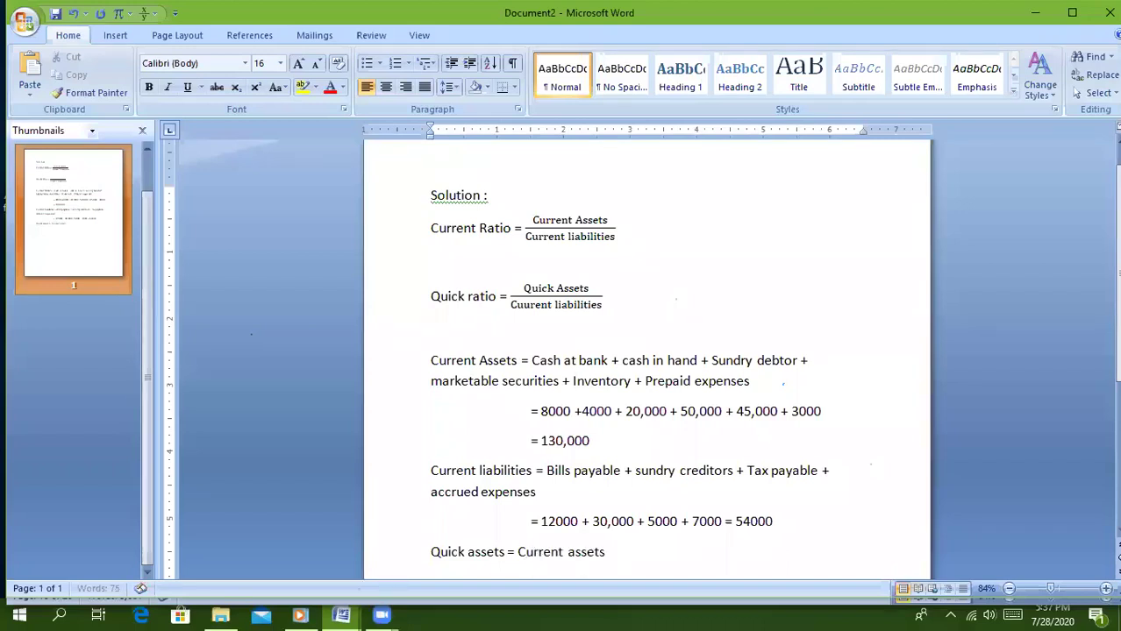
{"action": "type", "text": " -"}
{"action": "type", "text": " sto"}
{"action": "type", "text": "ck -"}
{"action": "type", "text": " prepaid"}
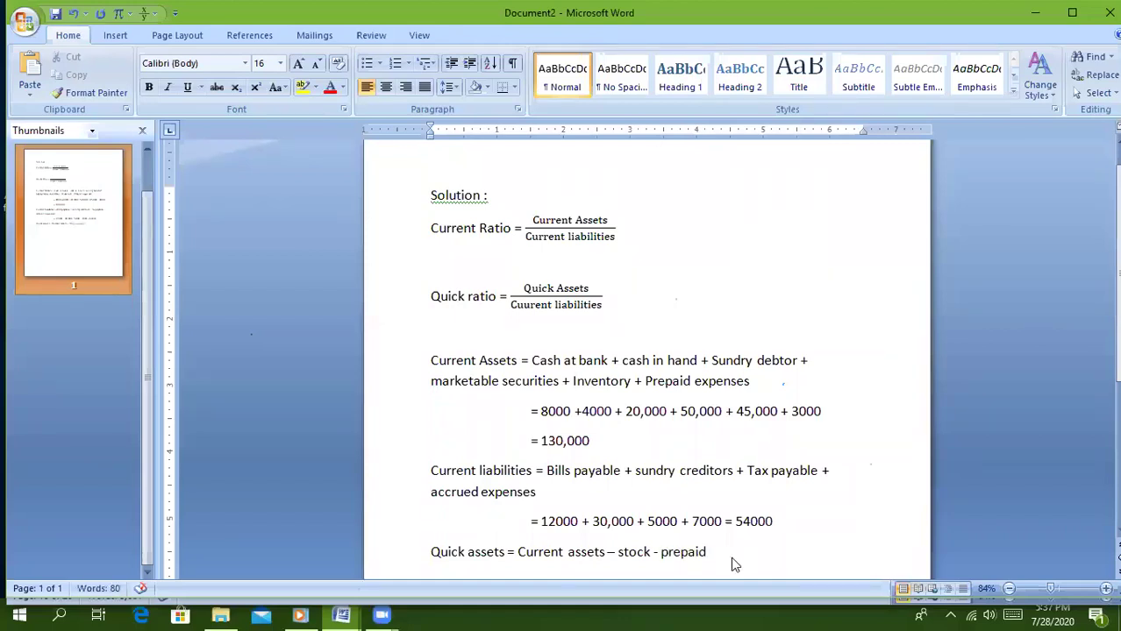
{"action": "key", "text": "Return"}
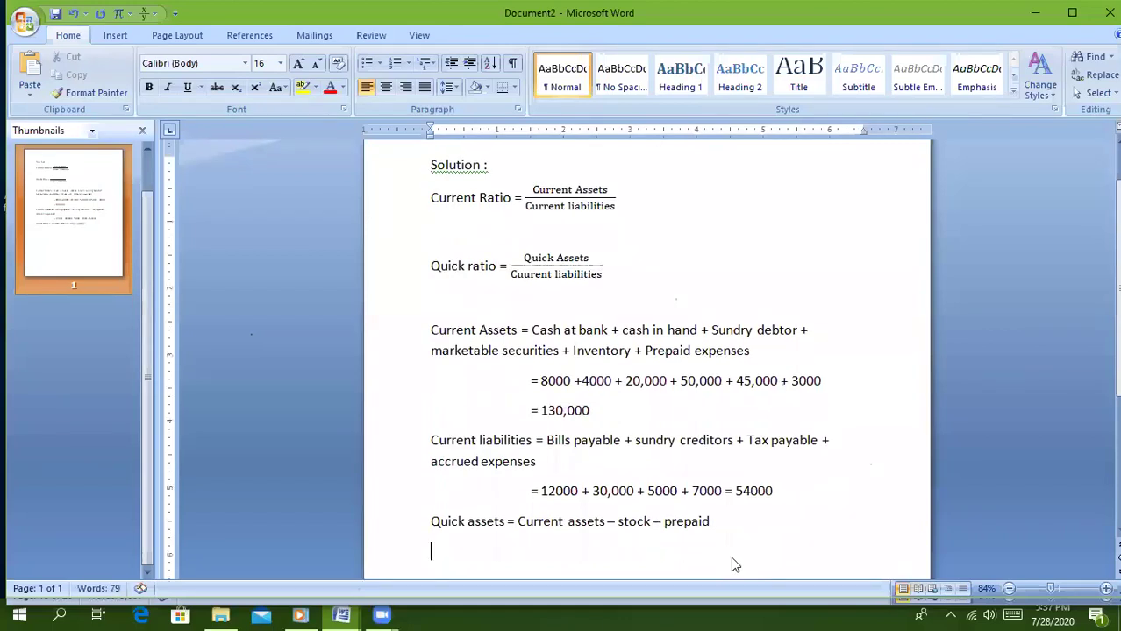
{"action": "key", "text": "Tab"}
Step: Work out quick assets as '= 130,000 - 45000 - 3000 = 82000' on the indented line
{"action": "type", "text": "= 130,00"}
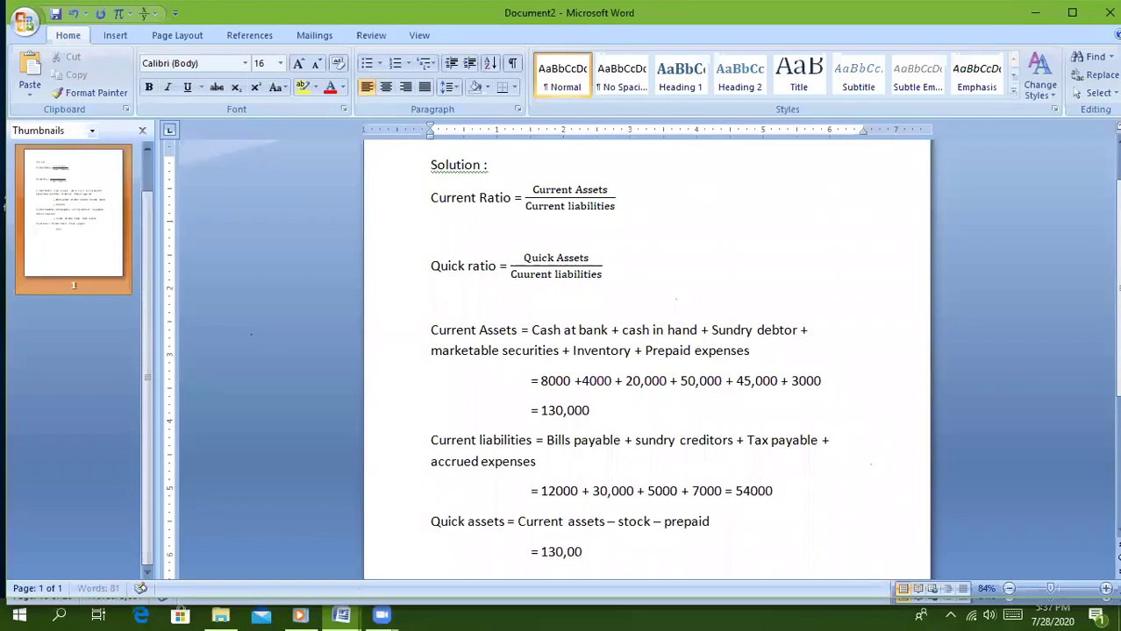
{"action": "type", "text": "0"}
{"action": "type", "text": " -"}
{"action": "type", "text": "45"}
{"action": "type", "text": "000 "}
{"action": "type", "text": "- 3"}
{"action": "type", "text": "---"}
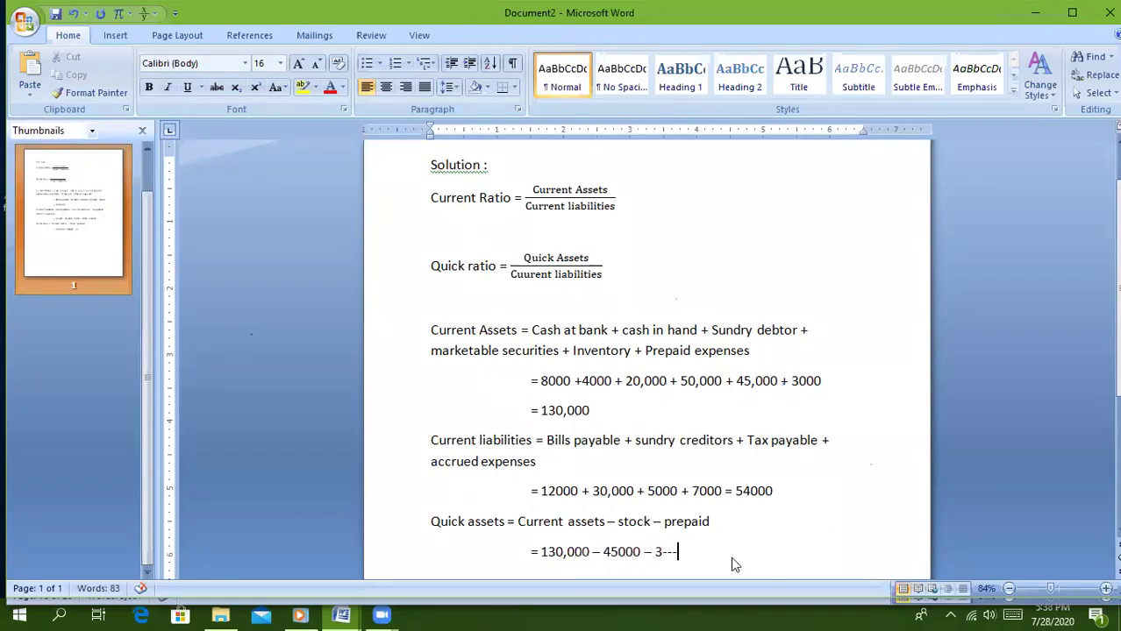
{"action": "key", "text": "BackSpace"}
{"action": "key", "text": "BackSpace"}
{"action": "key", "text": "BackSpace"}
{"action": "type", "text": "000"}
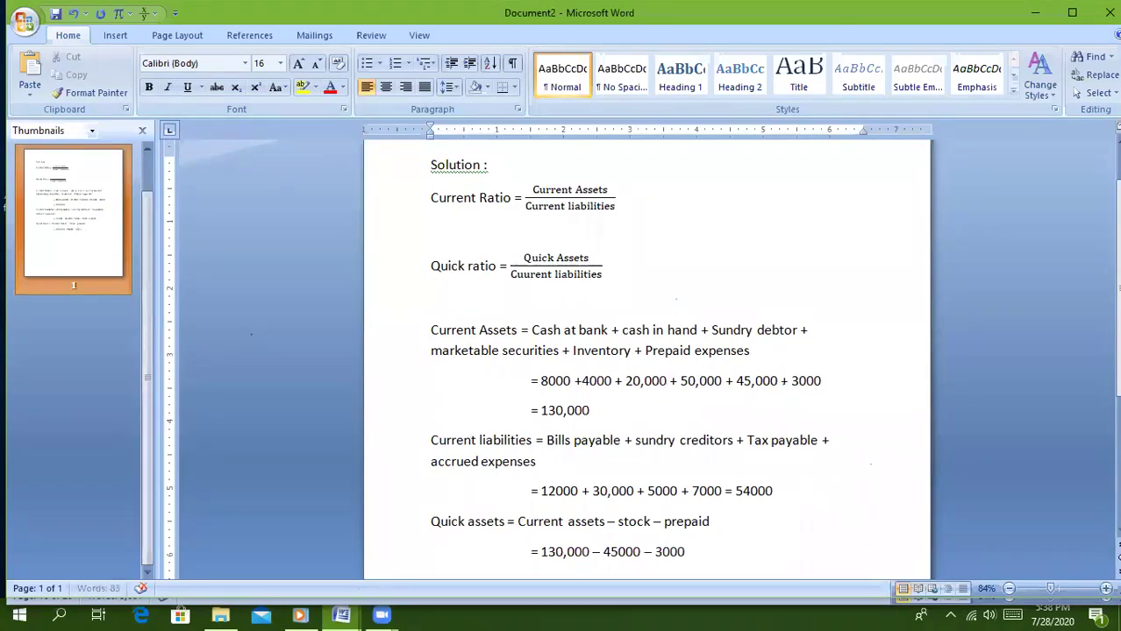
{"action": "type", "text": " ="}
{"action": "type", "text": "82"}
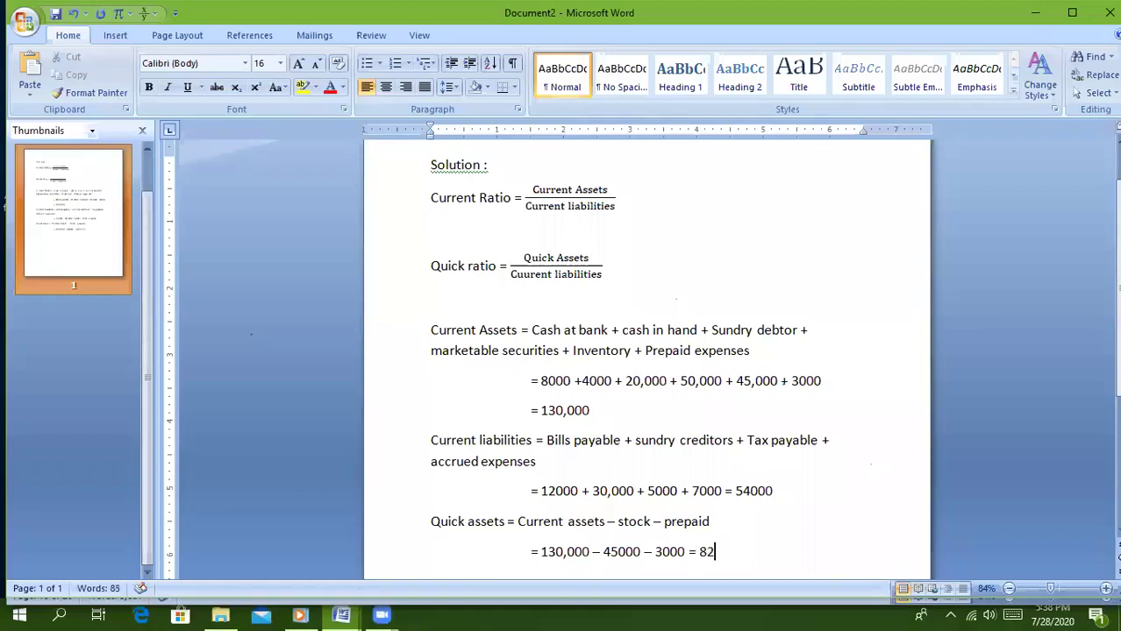
{"action": "type", "text": "0"}
{"action": "type", "text": "00"}
Step: Set the current ratio equal to a stacked fraction of 130,000 over 54000
{"action": "type", "text": "="}
{"action": "left_click", "coordinate": [145, 14]}
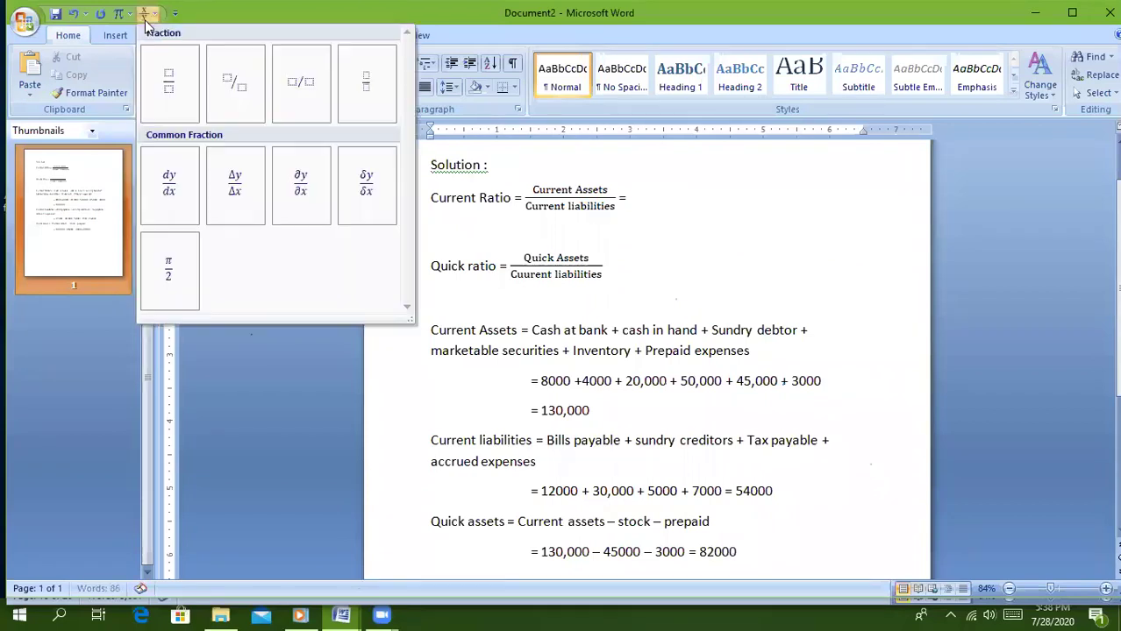
{"action": "left_click", "coordinate": [170, 83]}
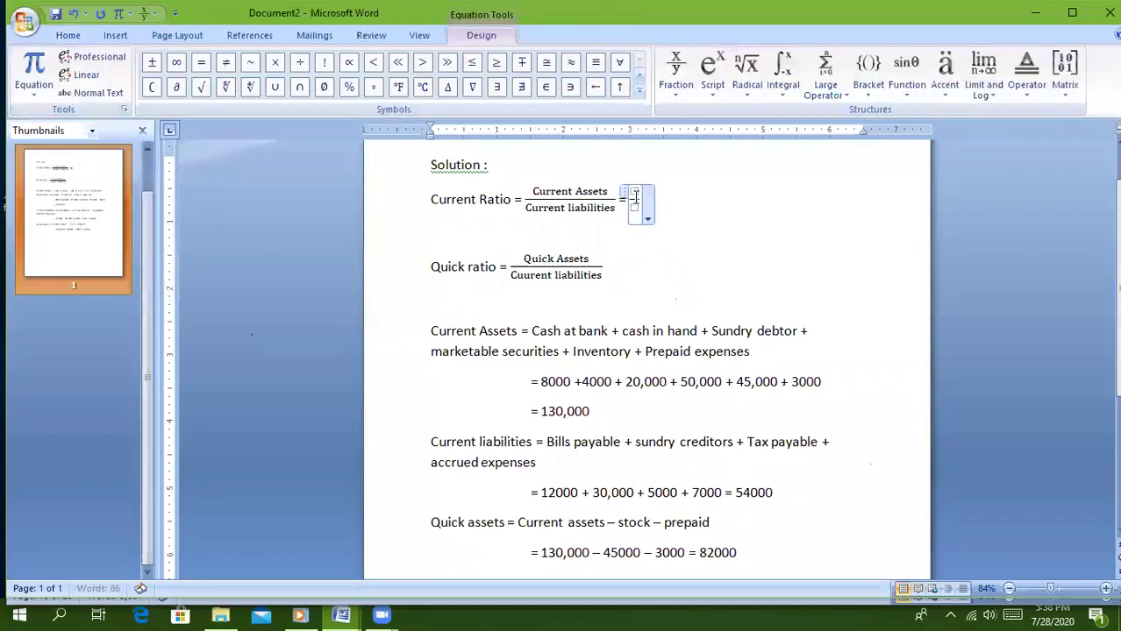
{"action": "left_click", "coordinate": [636, 204]}
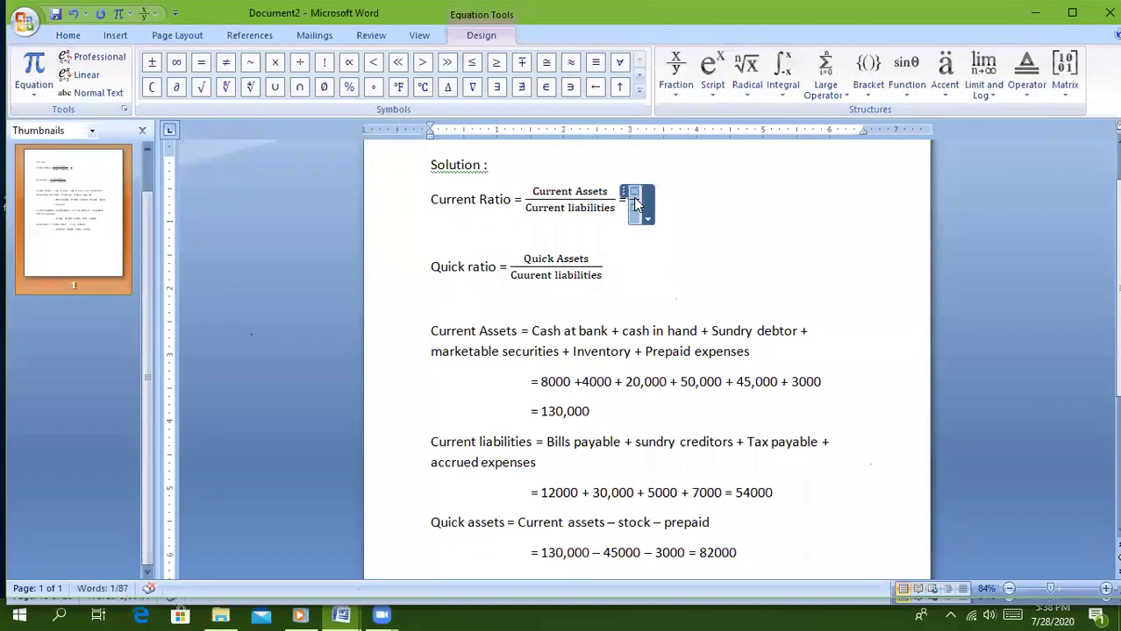
{"action": "left_click", "coordinate": [634, 192]}
{"action": "type", "text": "1"}
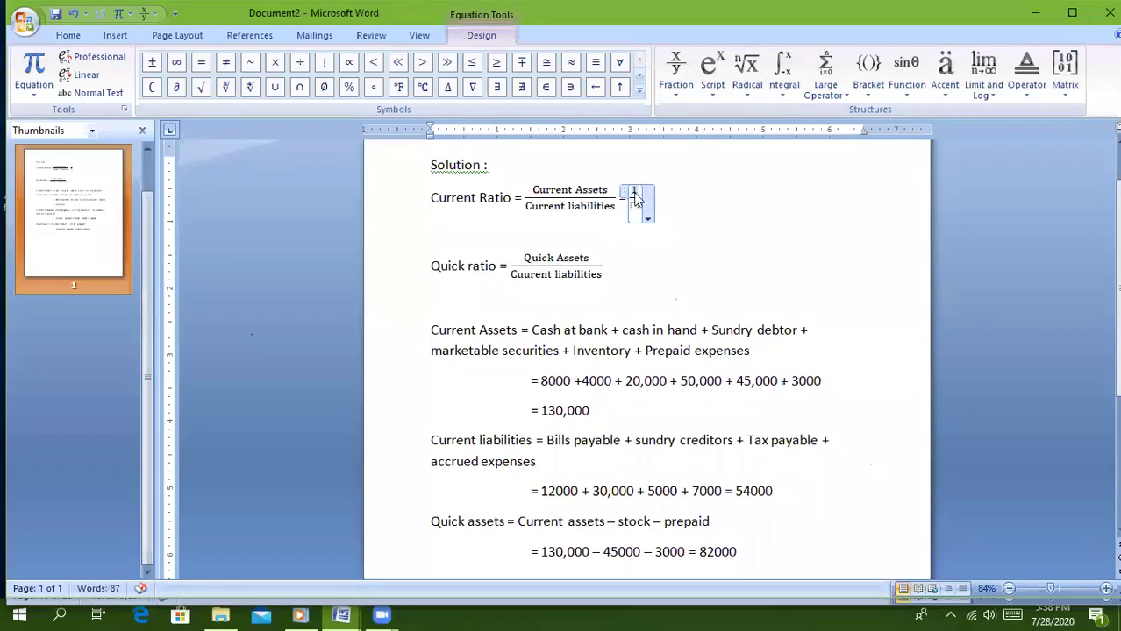
{"action": "type", "text": "30"}
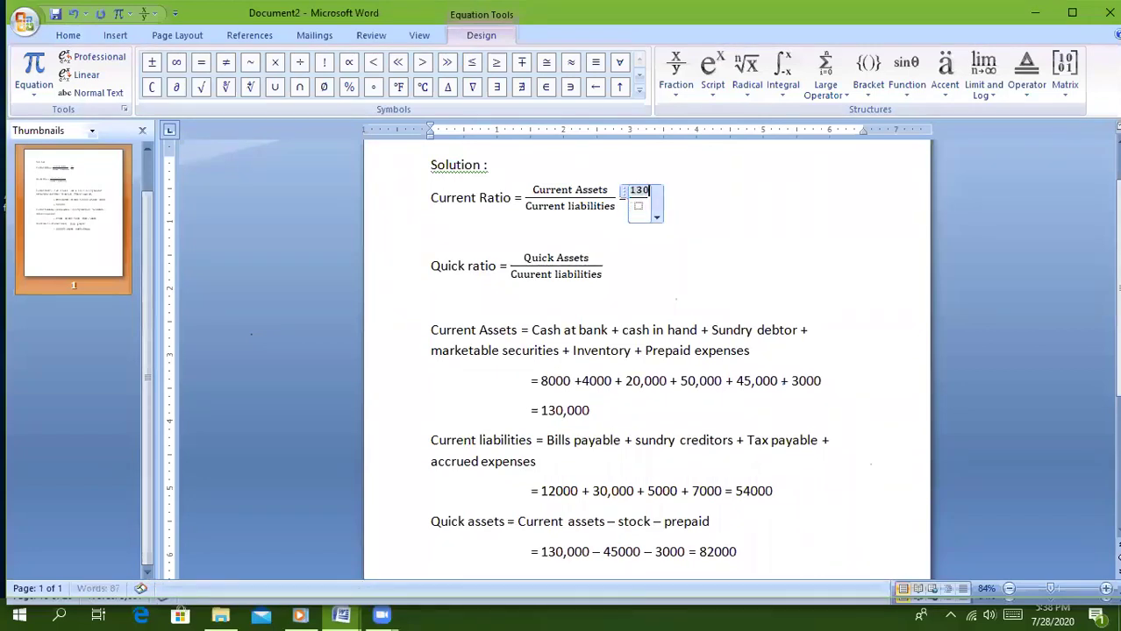
{"action": "type", "text": ",000"}
{"action": "left_click", "coordinate": [649, 208]}
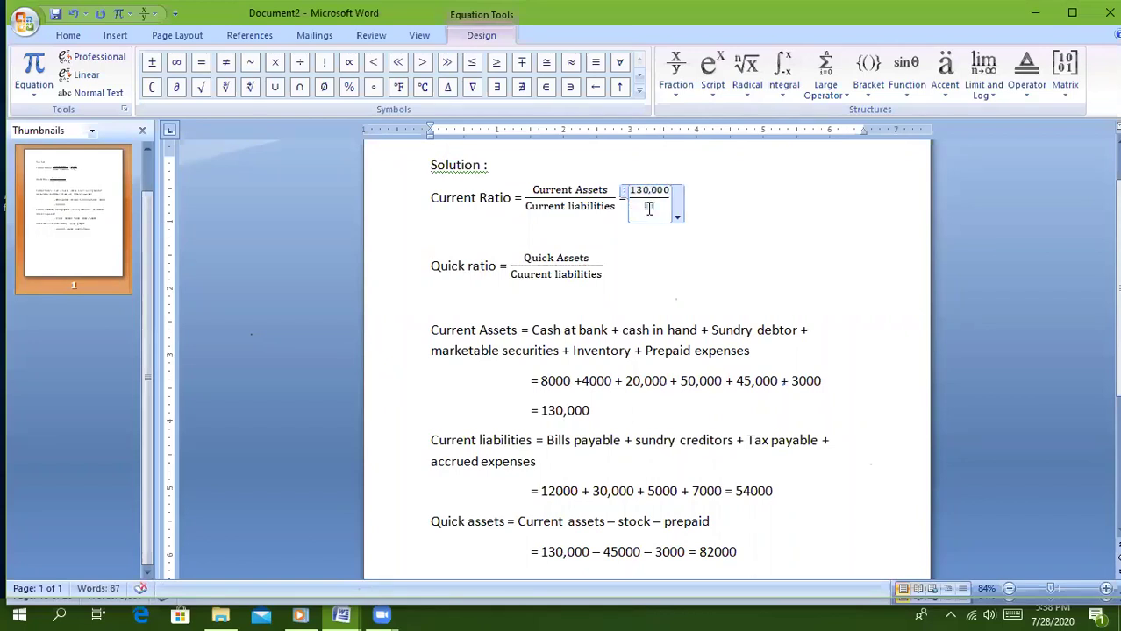
{"action": "type", "text": "54000"}
Step: Paste the fraction after the quick ratio and fill it with 82,000 over 54,000
{"action": "left_click", "coordinate": [608, 266]}
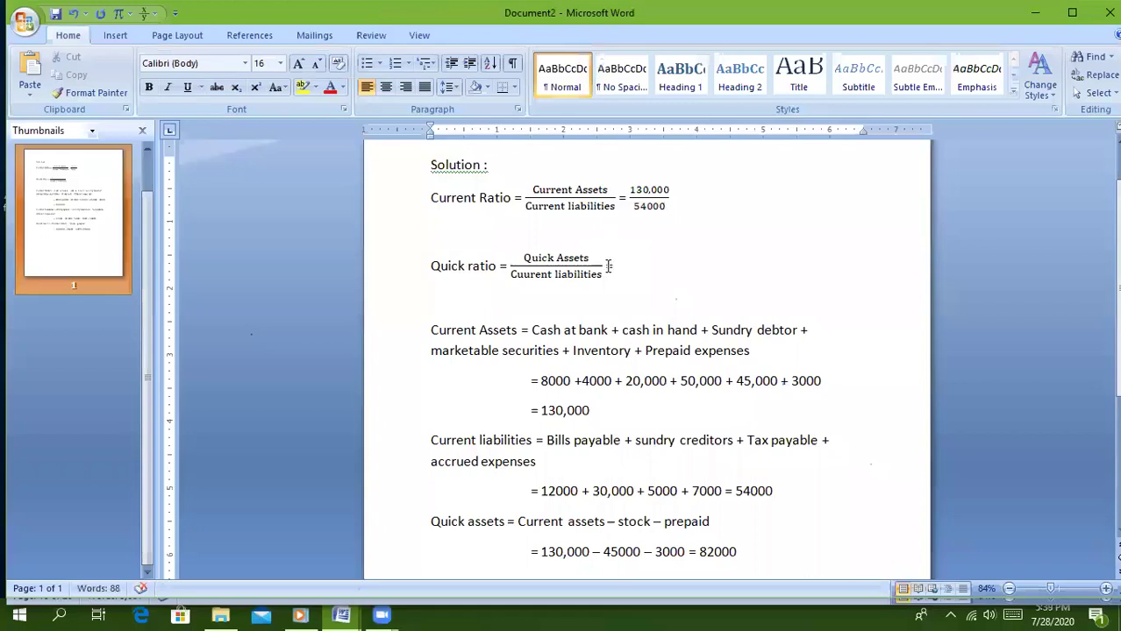
{"action": "key", "text": "ctrl+v"}
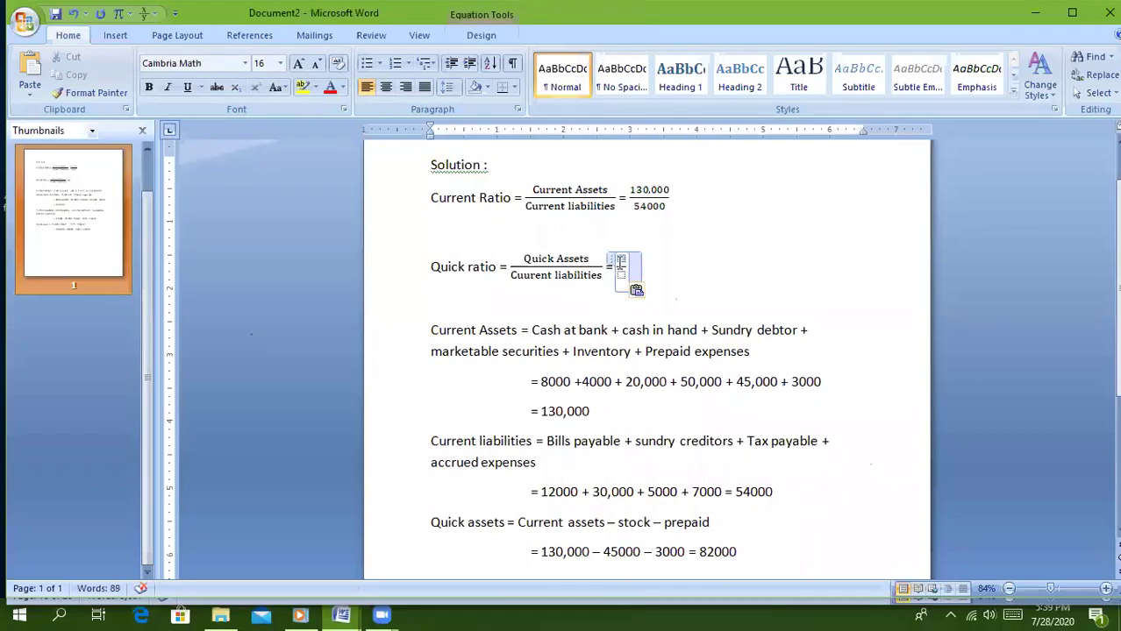
{"action": "type", "text": "82"}
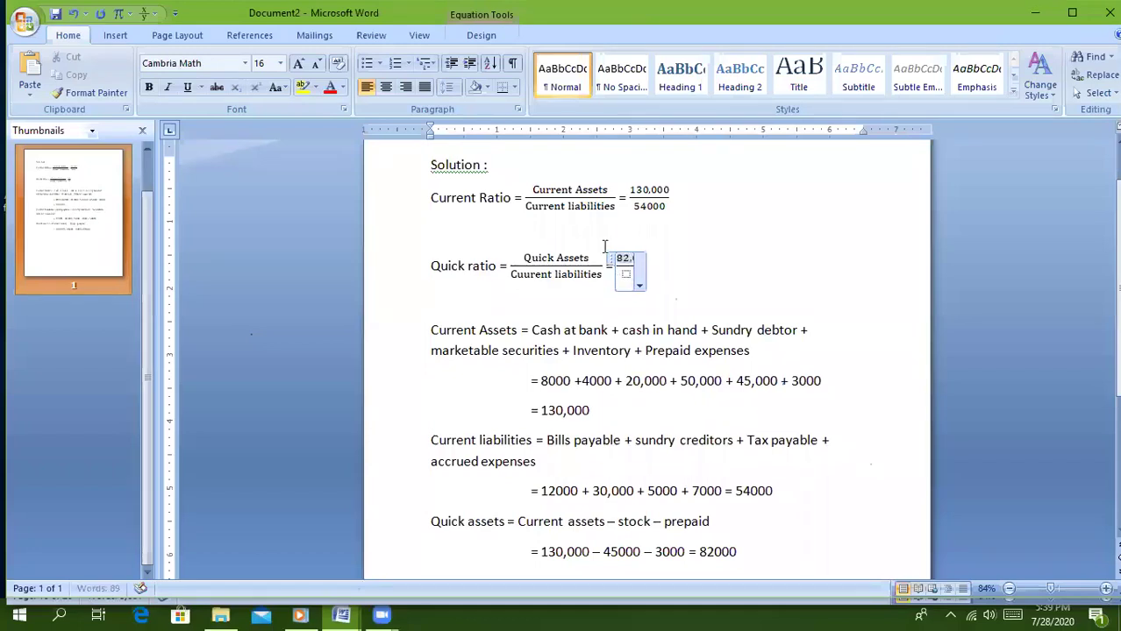
{"action": "type", "text": ",000"}
{"action": "left_click", "coordinate": [633, 275]}
{"action": "type", "text": "5"}
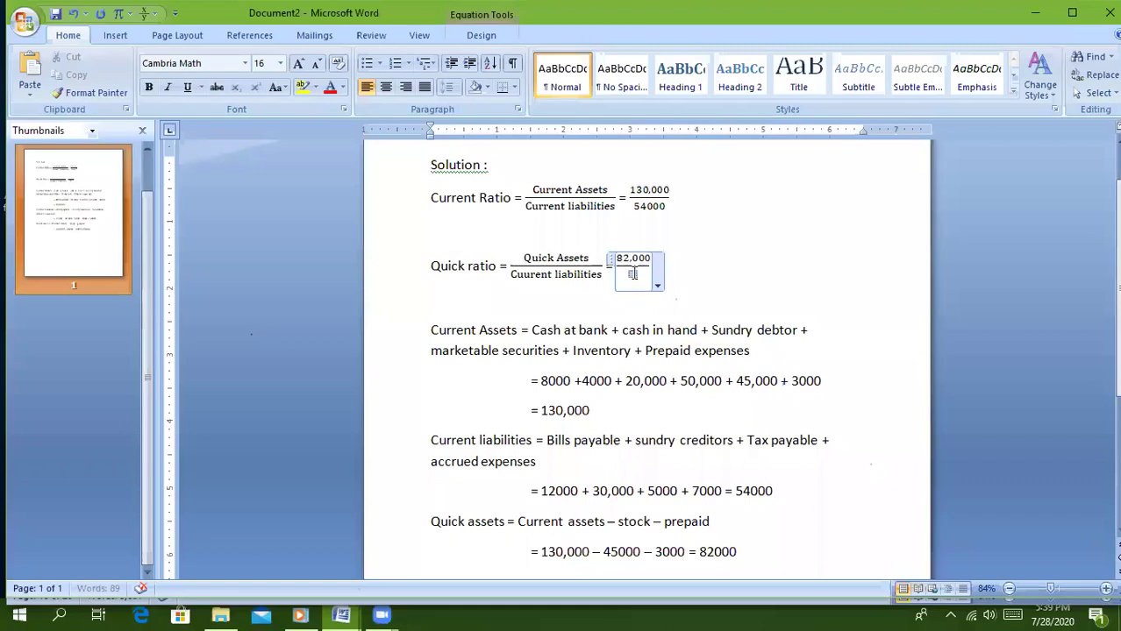
{"action": "type", "text": "4,000"}
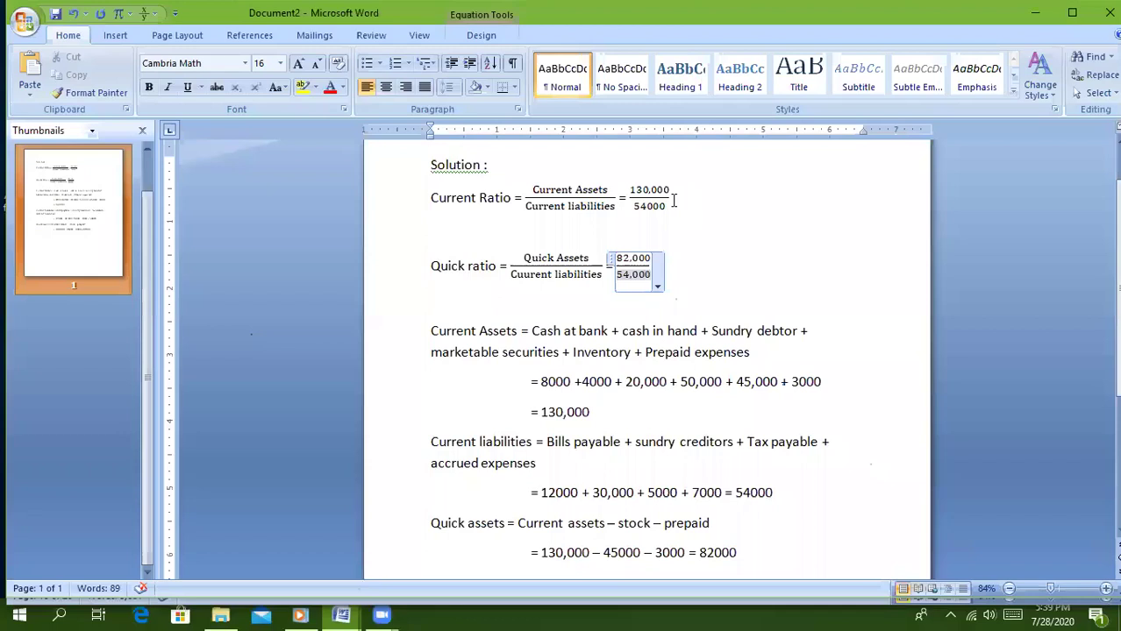
{"action": "left_click", "coordinate": [674, 201]}
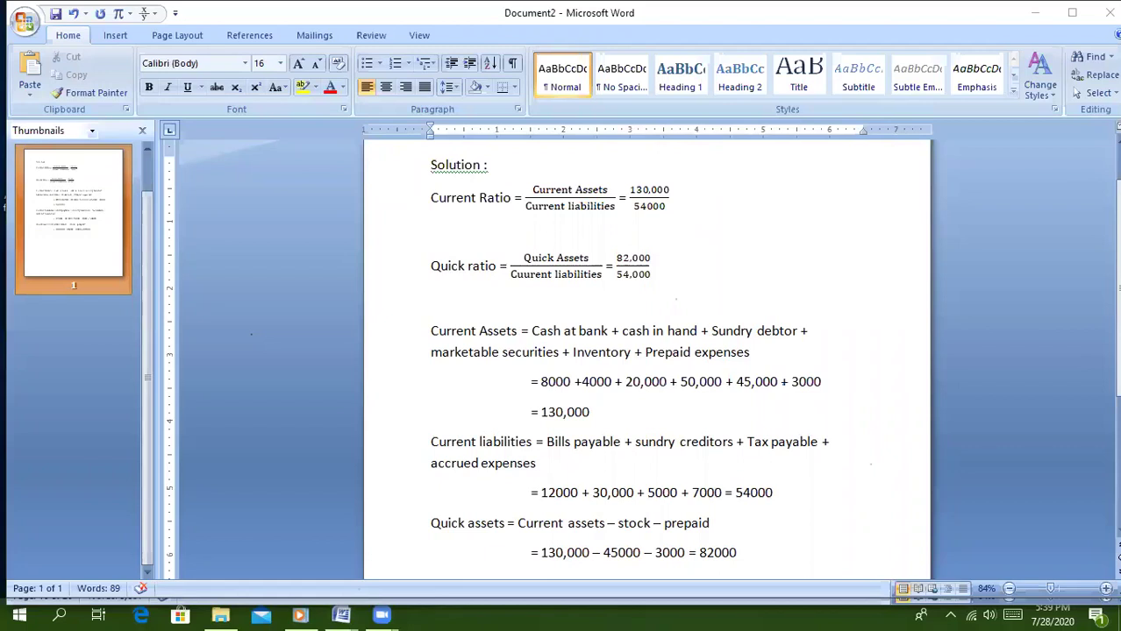
Step: Type the results '= 2.41 times' for the current ratio and '= 1.52' for the quick ratio
{"action": "type", "text": "="}
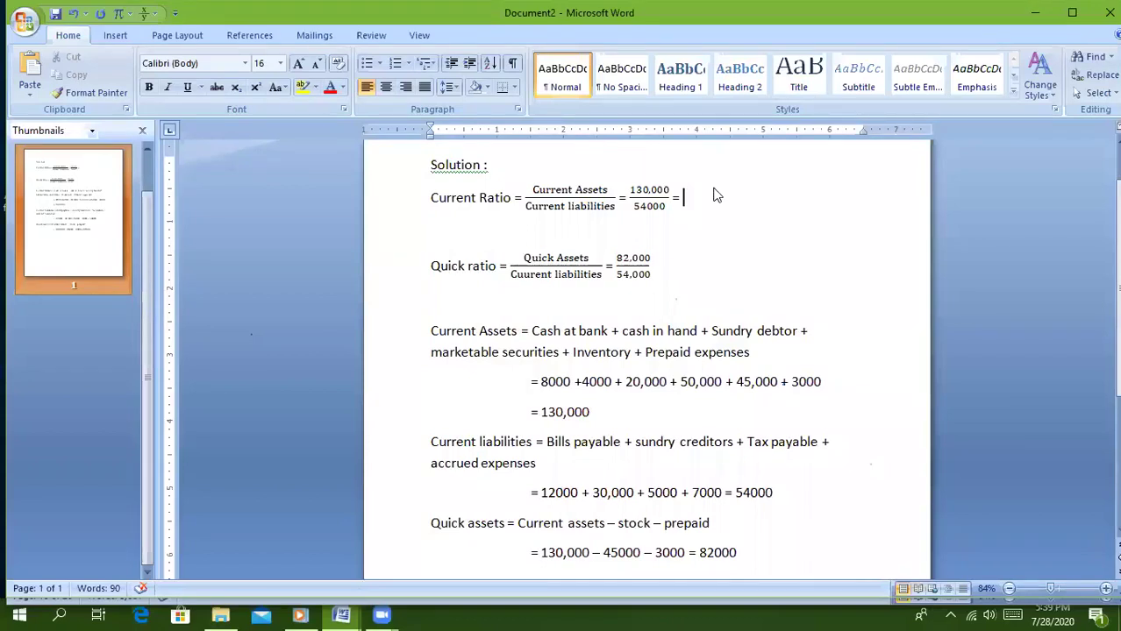
{"action": "type", "text": "2"}
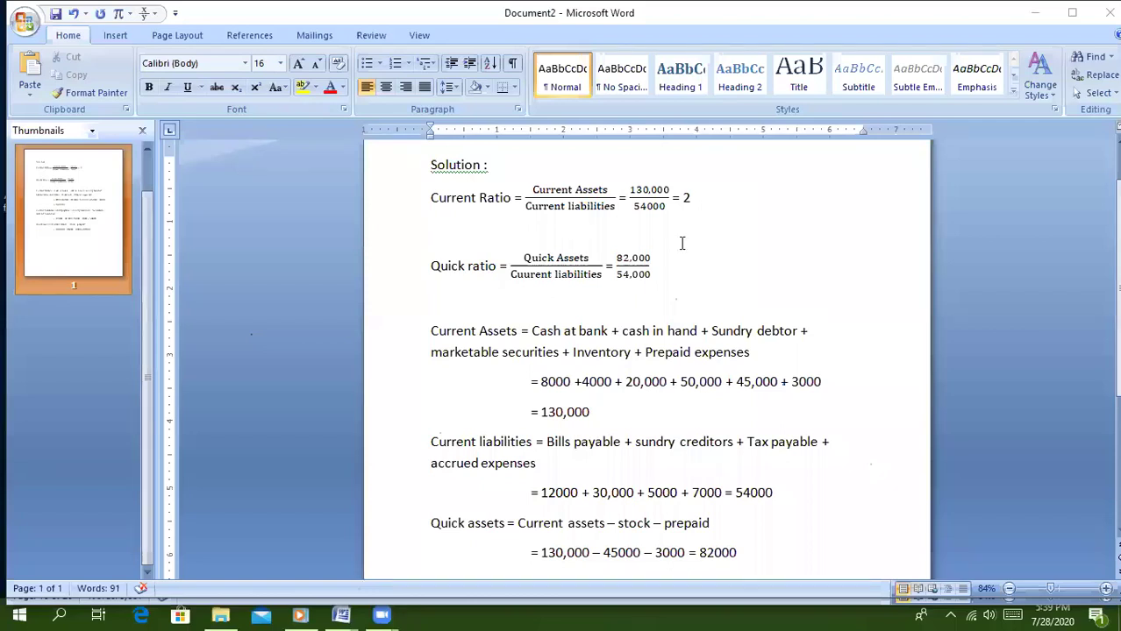
{"action": "type", "text": ".41 times"}
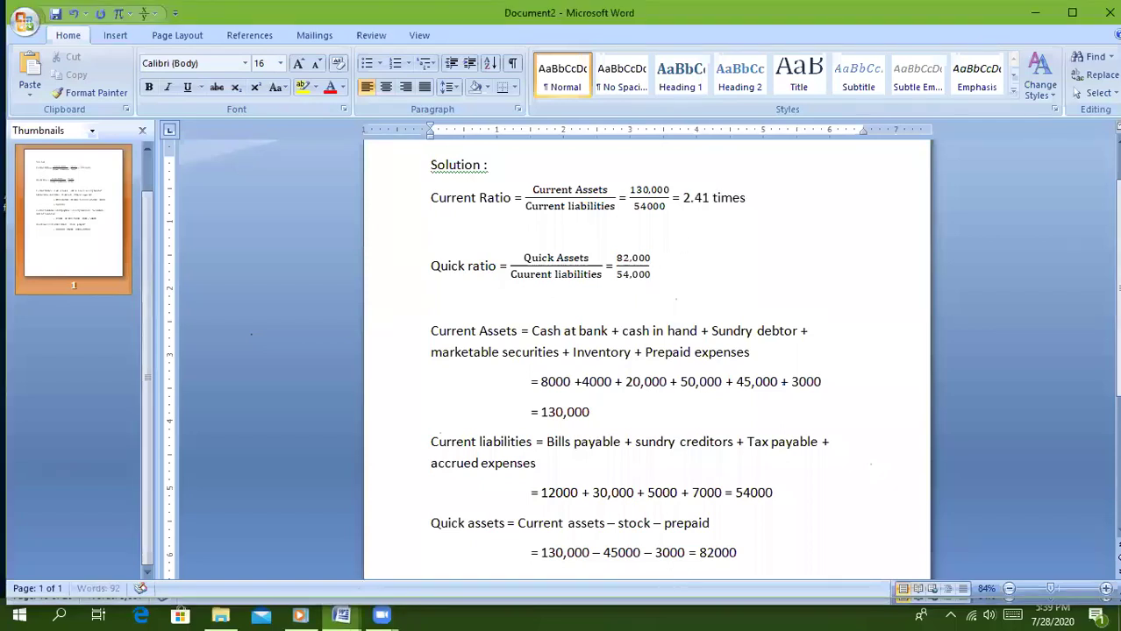
{"action": "type", "text": " ="}
{"action": "type", "text": "1.52"}
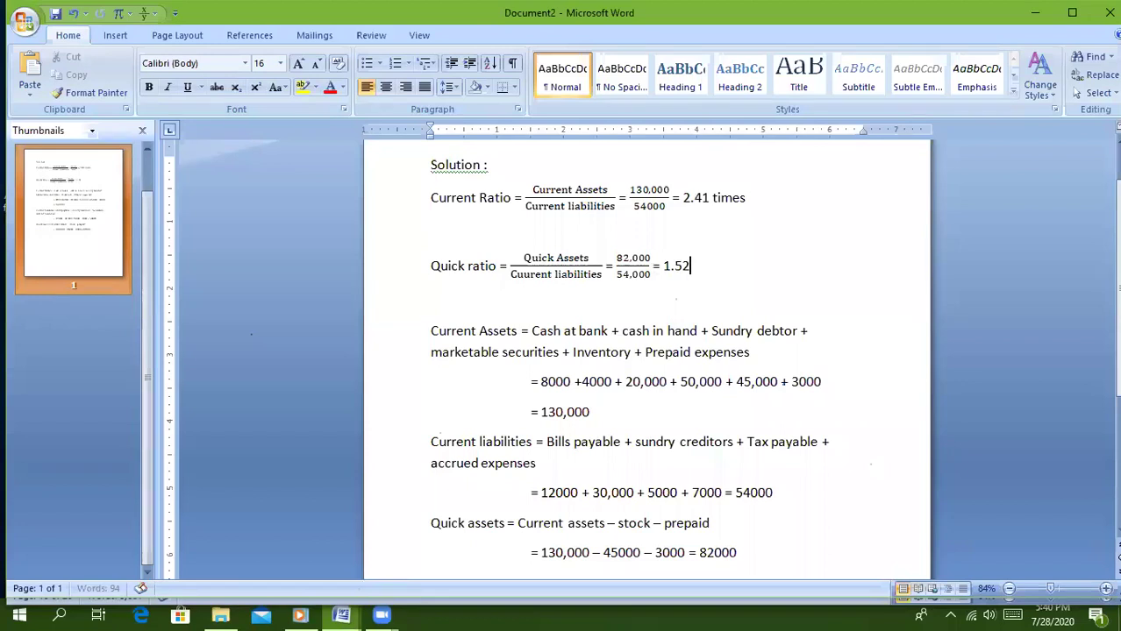